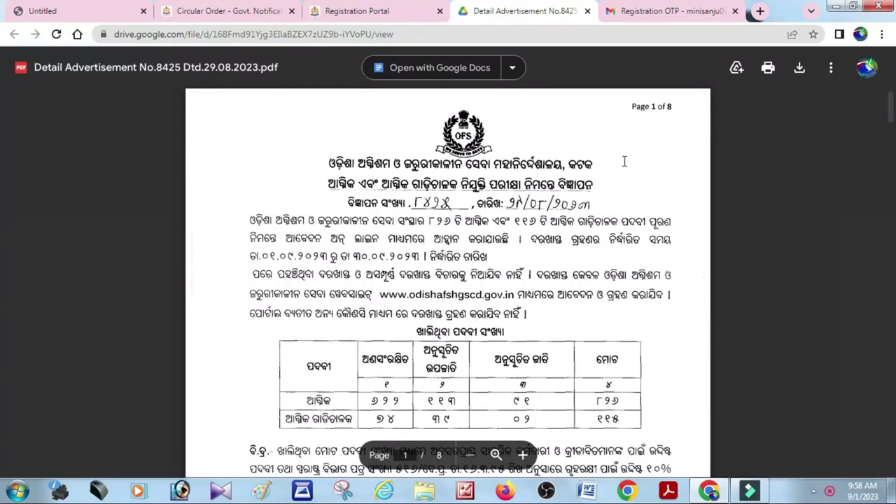
# Download the Detail Advertisement No.8425 PDF from the Google Drive viewer
pyautogui.click(799, 68)
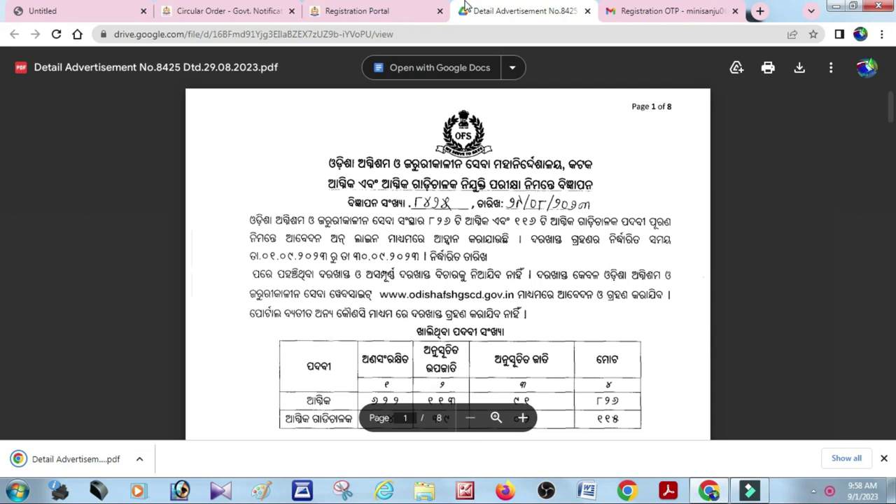
# Read through the advertisement PDF pages, then return to the Registration Portal tab
pyautogui.scroll(-4, 505, 200)
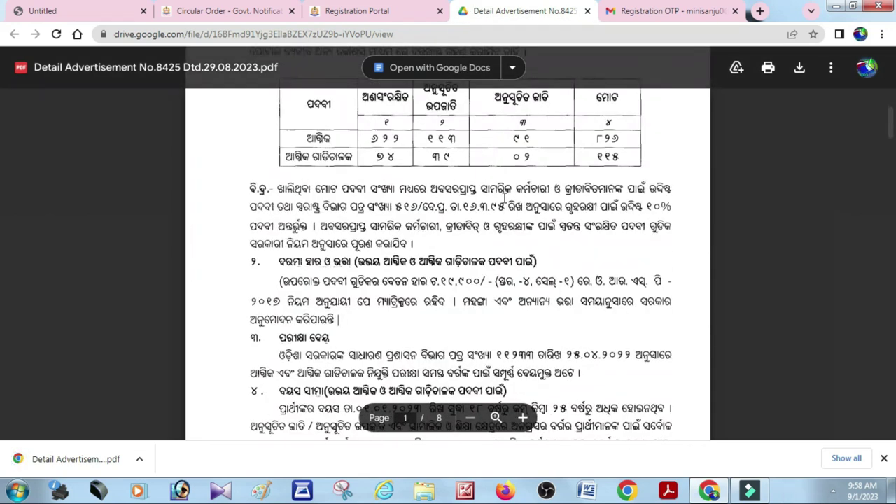
pyautogui.scroll(-5, 526, 193)
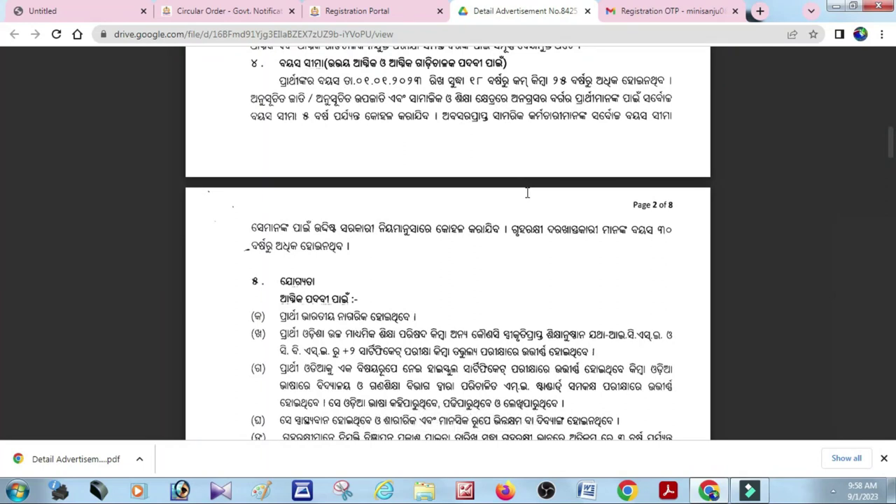
pyautogui.scroll(-3, 529, 194)
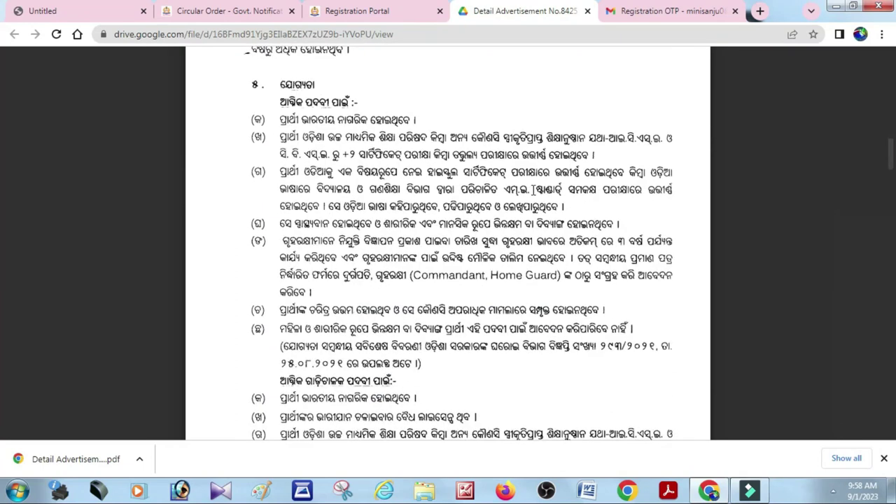
pyautogui.scroll(-9, 534, 189)
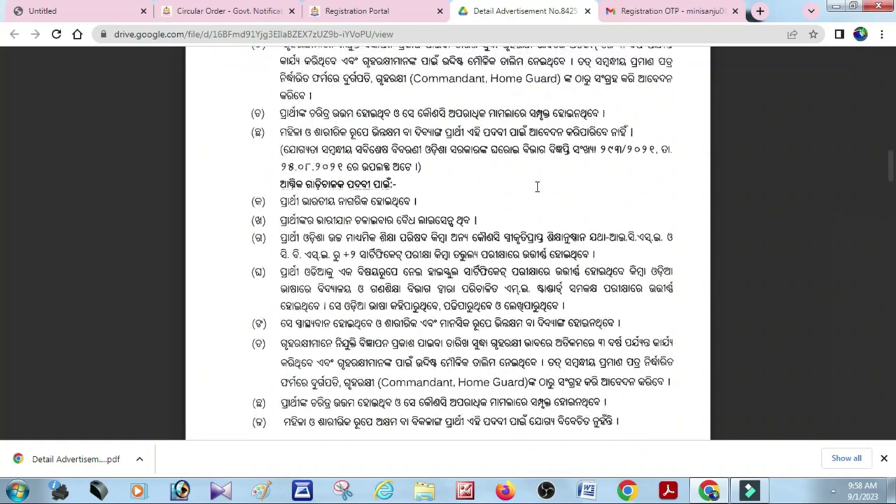
pyautogui.click(376, 13)
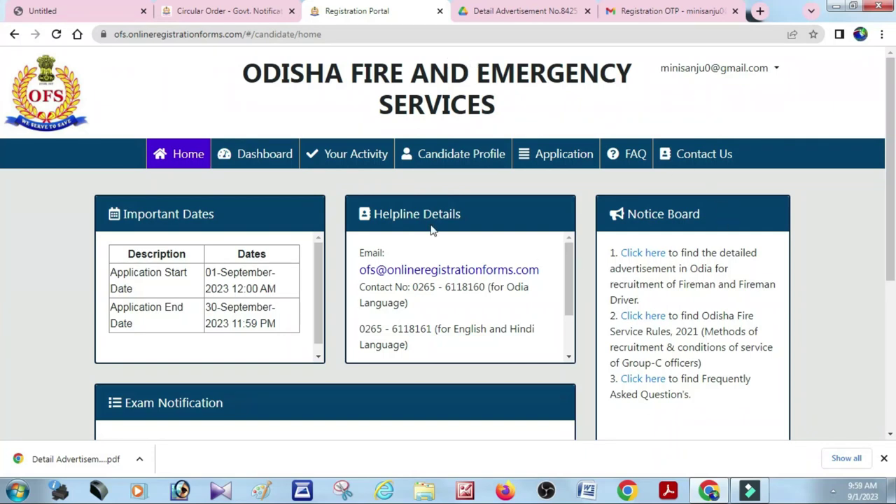
# Start the application from the Dashboard and confirm the candidate instructions as read
pyautogui.scroll(-4, 266, 169)
pyautogui.scroll(4, 266, 168)
pyautogui.click(273, 160)
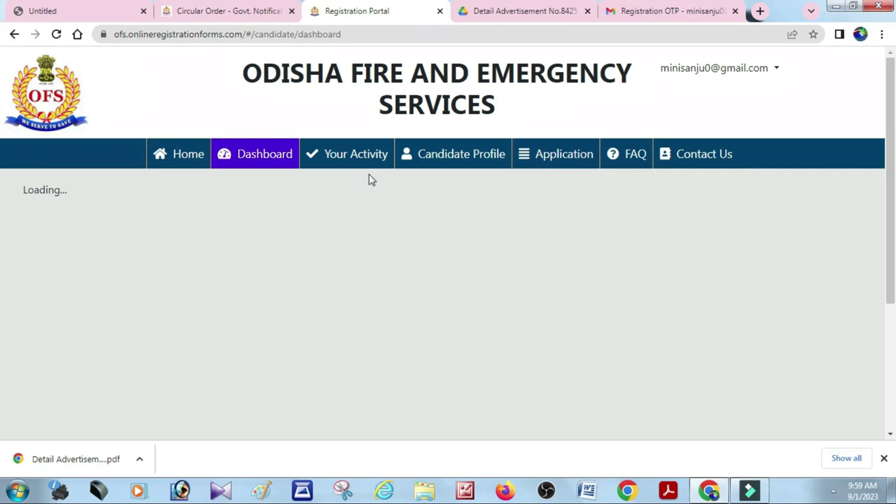
pyautogui.click(439, 305)
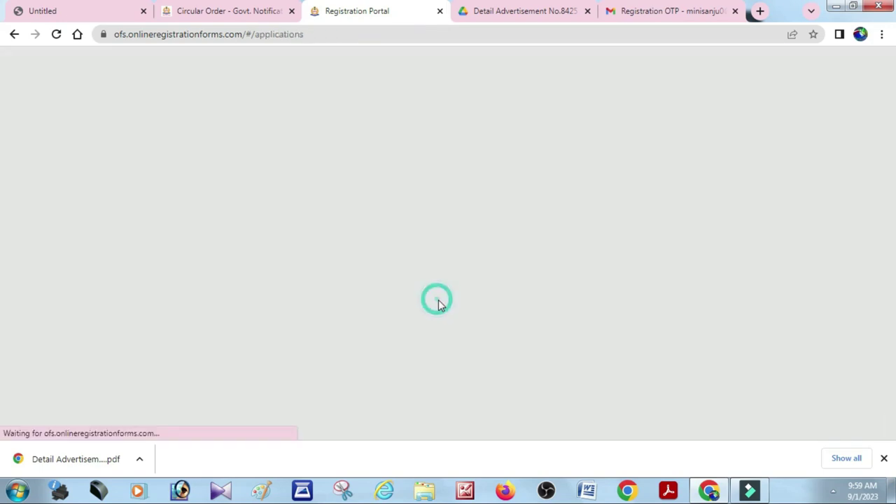
pyautogui.scroll(-20, 494, 238)
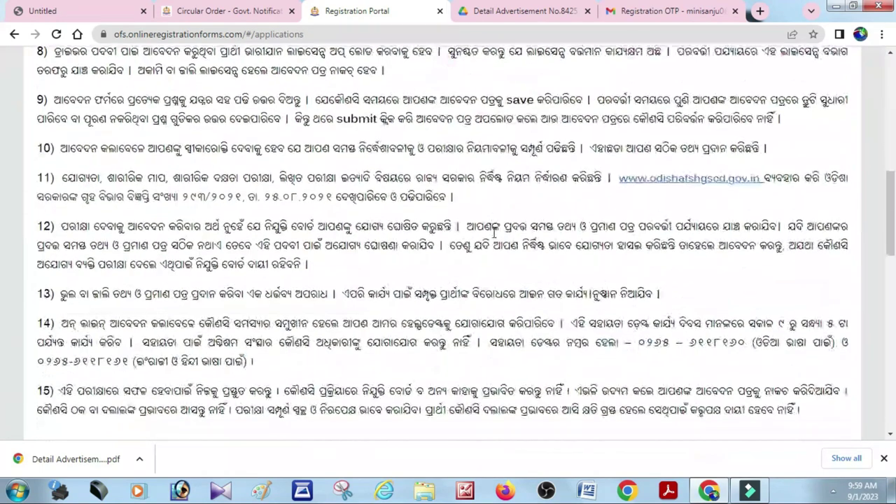
pyautogui.scroll(-1, 493, 238)
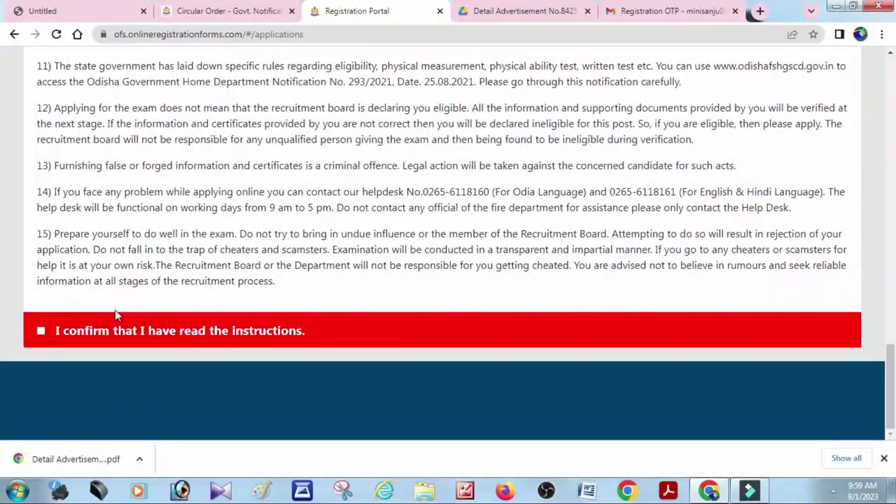
pyautogui.click(41, 331)
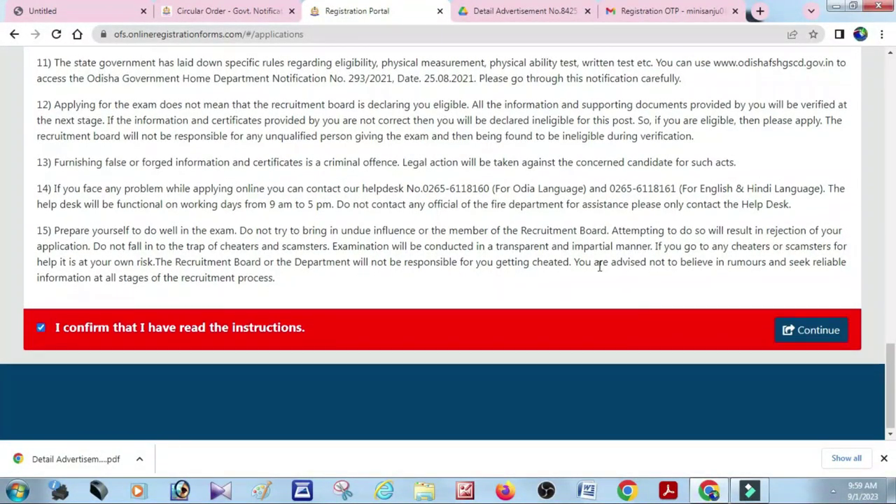
pyautogui.click(806, 331)
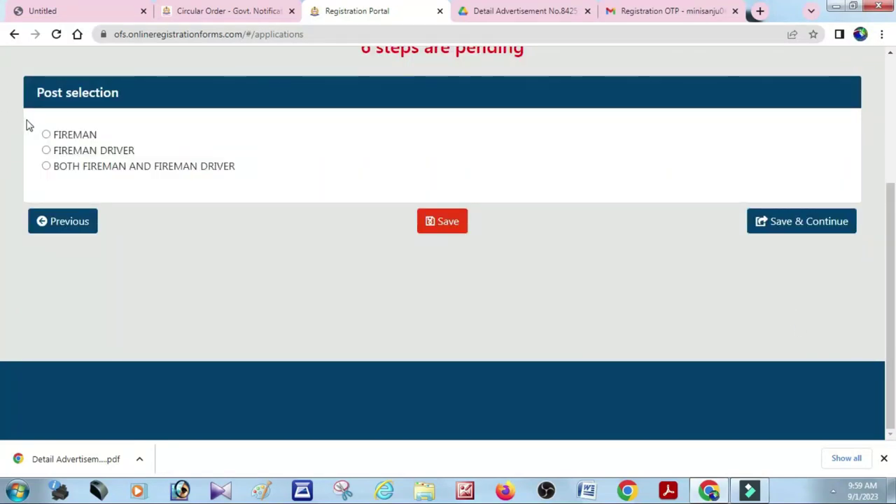
# Select FIREMAN as the post and save it to reach Candidate Details
pyautogui.click(45, 135)
pyautogui.click(46, 150)
pyautogui.click(46, 167)
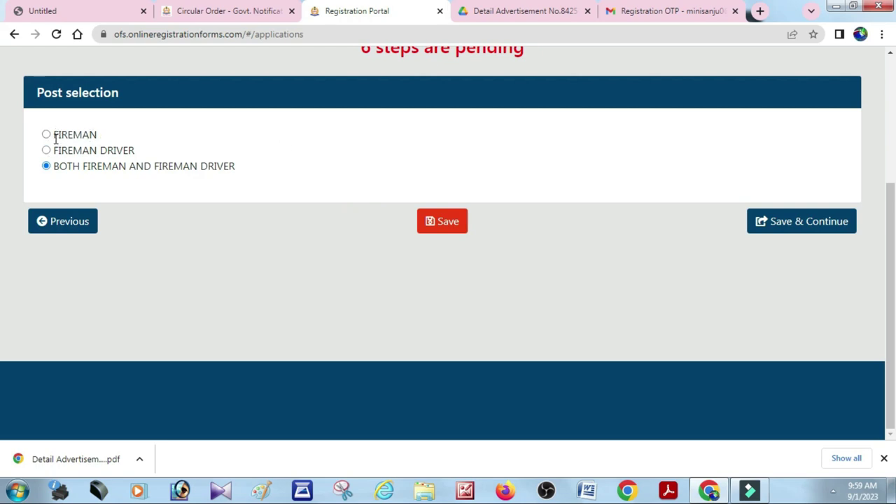
pyautogui.click(46, 135)
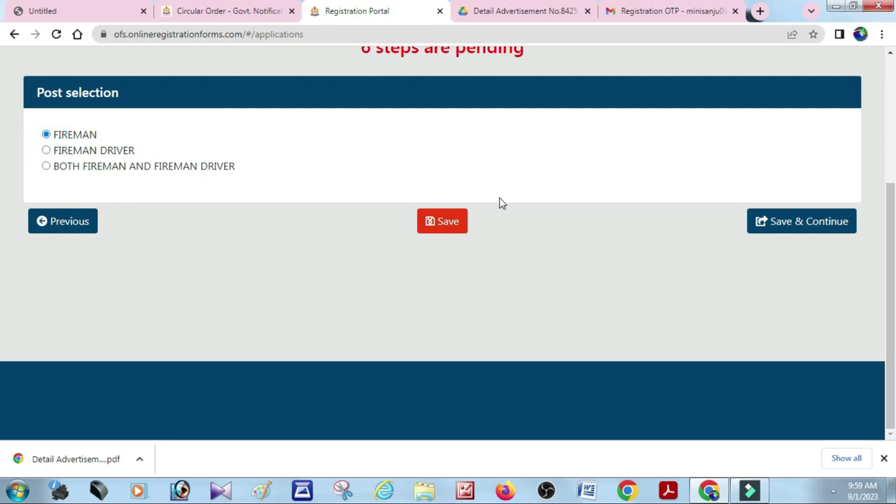
pyautogui.click(796, 223)
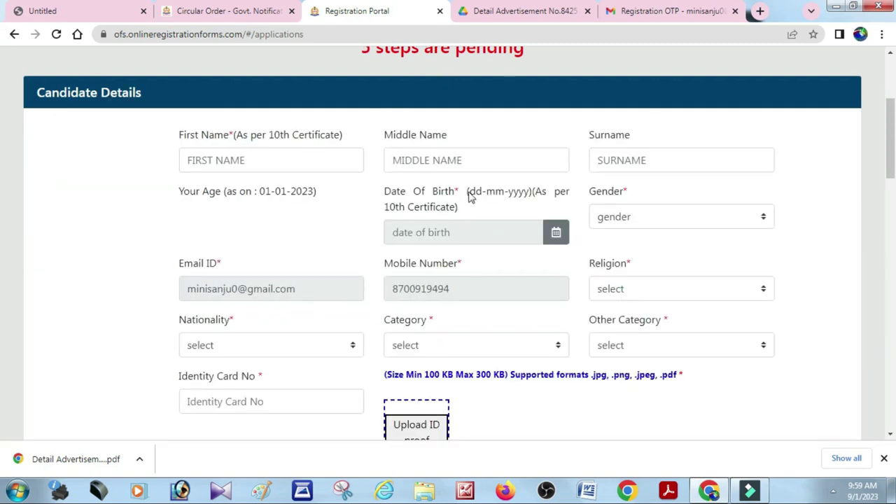
pyautogui.scroll(-5, 476, 202)
# Enter the candidate's first, middle and surname
pyautogui.scroll(5, 462, 199)
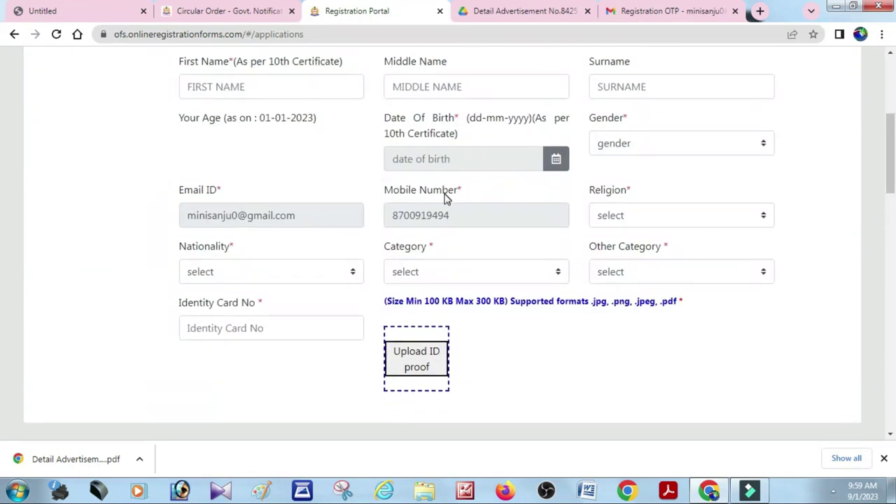
pyautogui.click(321, 160)
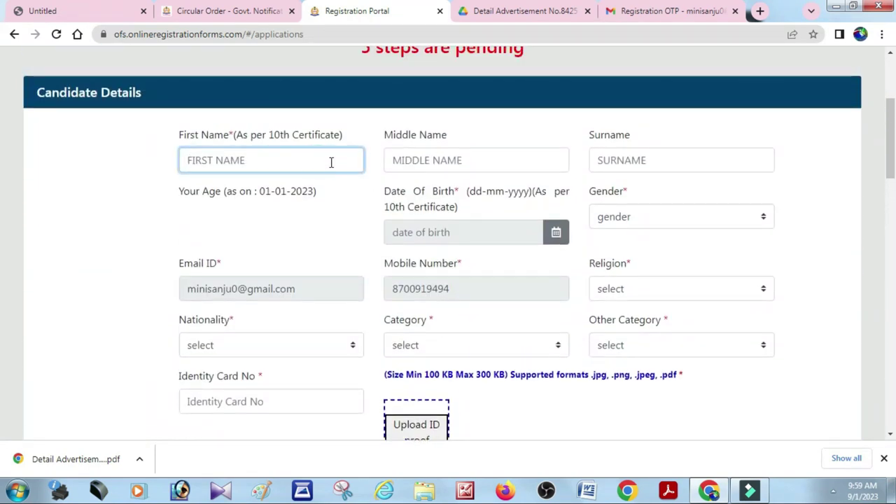
pyautogui.write('ABCDEF')
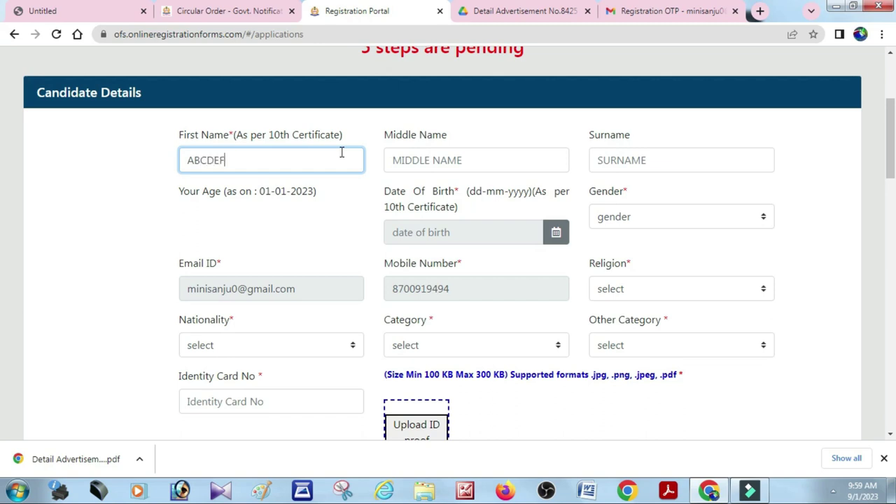
pyautogui.press('Tab')
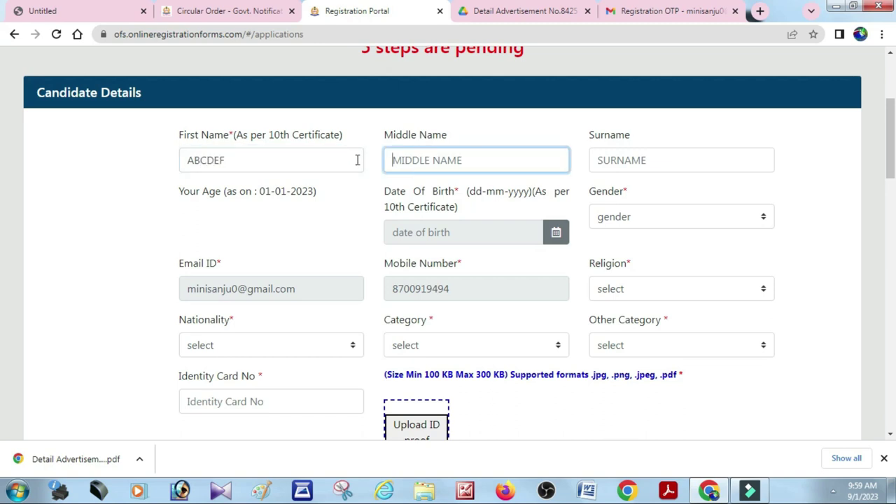
pyautogui.write('GHIJK')
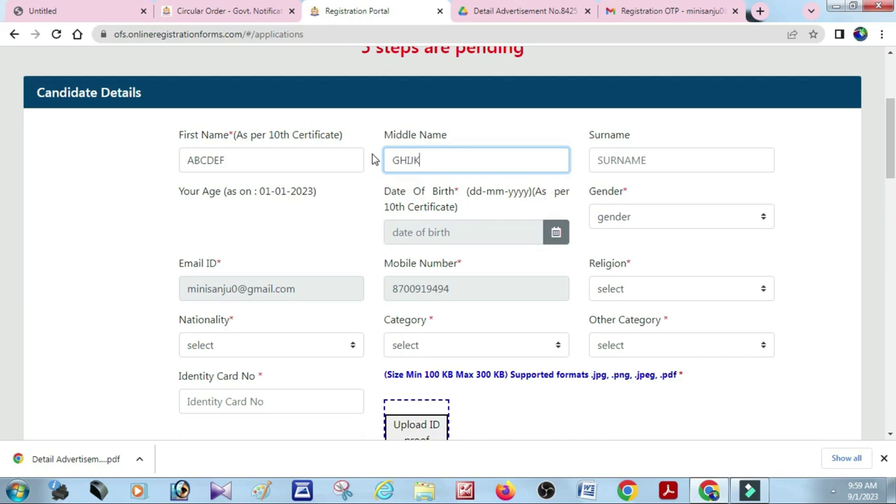
pyautogui.press('Tab')
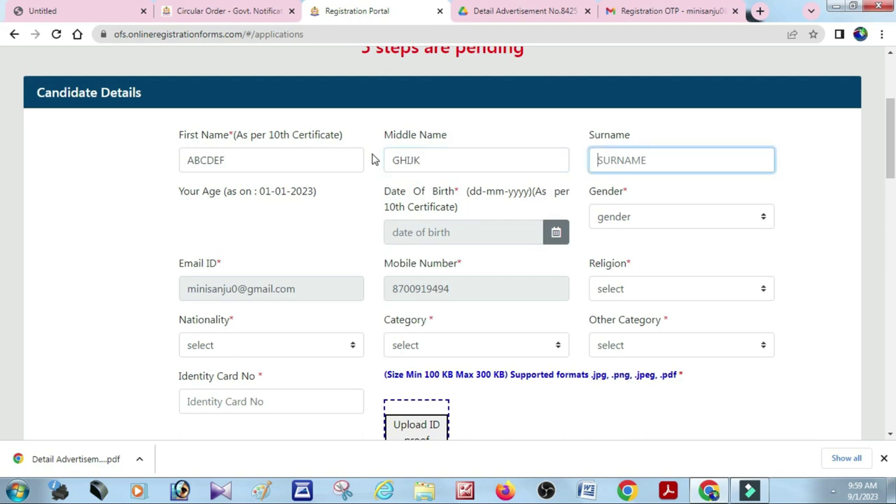
pyautogui.write('DAS')
pyautogui.press('Tab')
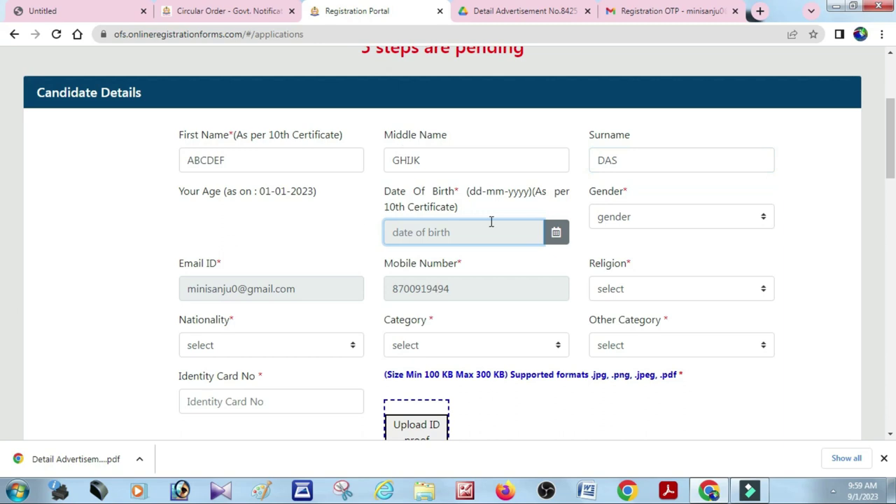
# Set the date of birth to 1 February 2002 in the calendar
pyautogui.click(559, 234)
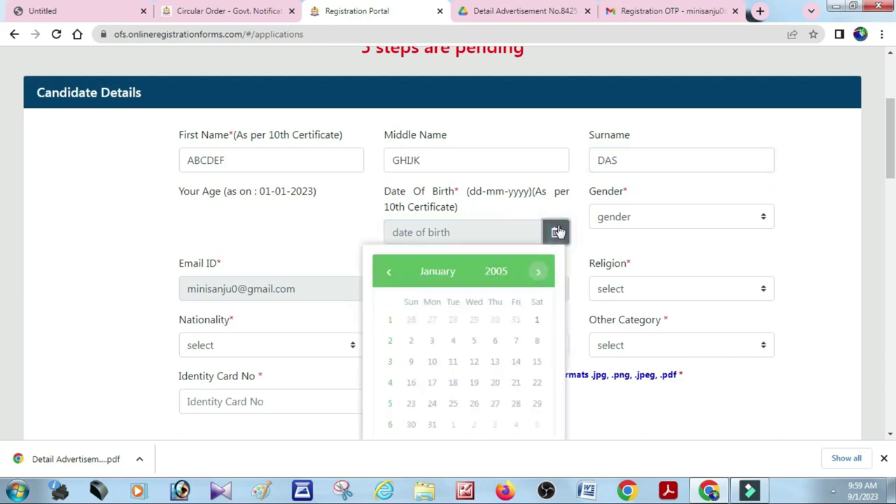
pyautogui.click(503, 272)
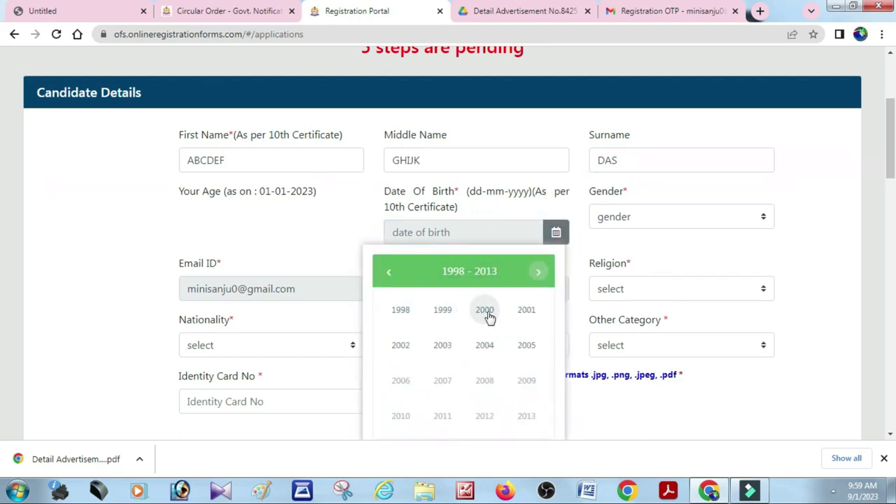
pyautogui.click(404, 345)
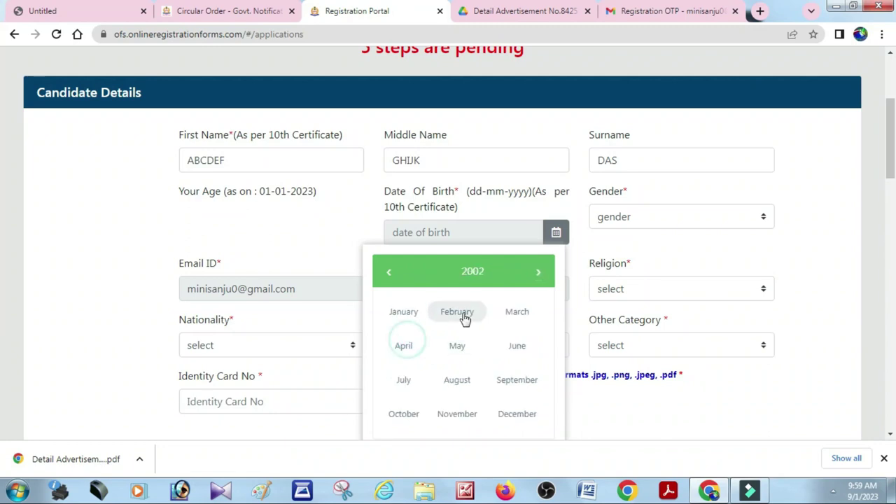
pyautogui.click(462, 316)
pyautogui.click(516, 320)
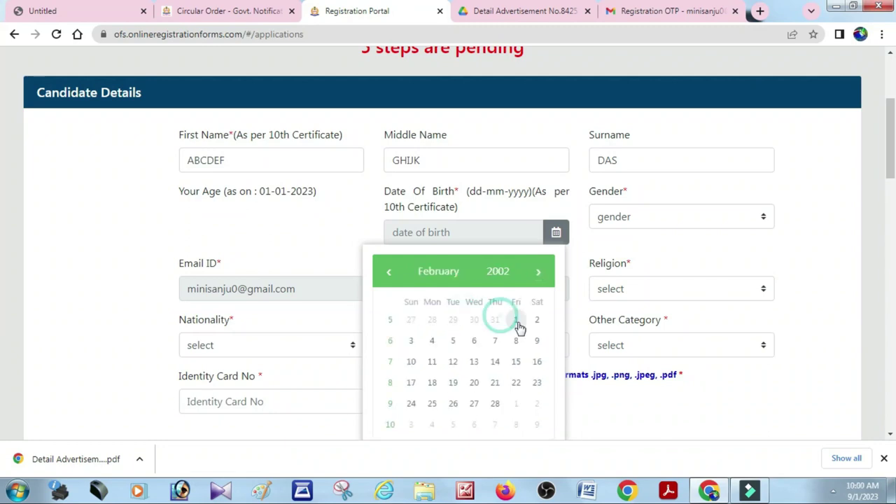
pyautogui.click(662, 224)
# Set gender MALE, religion HINDU, nationality INDIAN and category UNRESERVED (UR)
pyautogui.click(640, 252)
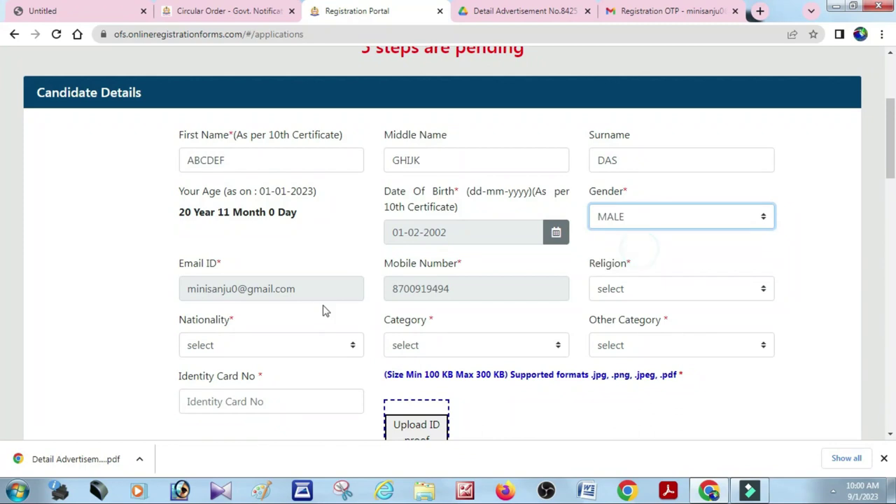
pyautogui.scroll(-1, 354, 303)
pyautogui.click(653, 225)
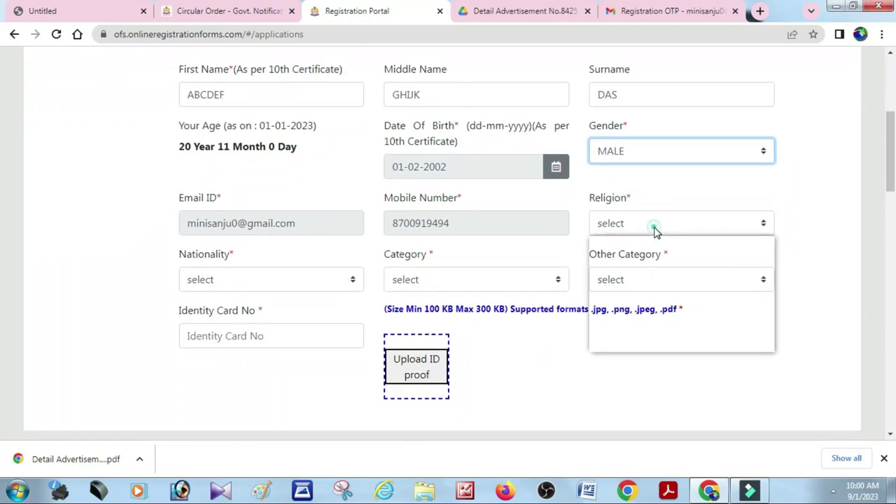
pyautogui.click(639, 256)
pyautogui.click(272, 282)
pyautogui.click(238, 315)
pyautogui.click(481, 280)
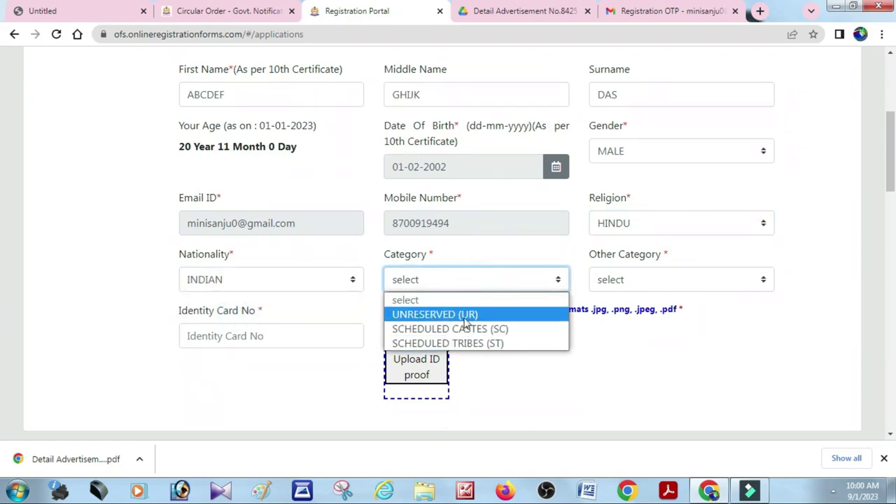
pyautogui.click(420, 314)
# Set Other Category to NOT APPLICABLE and enter the identity card number
pyautogui.click(640, 278)
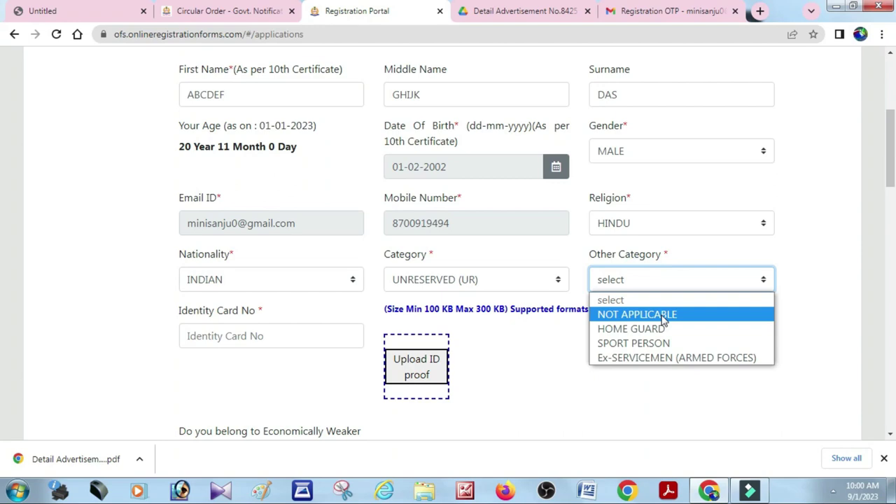
pyautogui.click(663, 317)
pyautogui.click(663, 316)
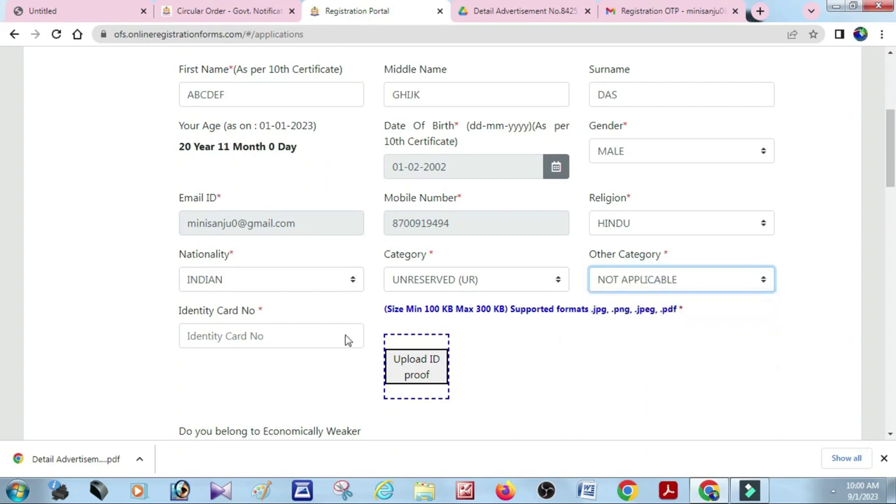
pyautogui.click(254, 340)
pyautogui.scroll(-2, 353, 317)
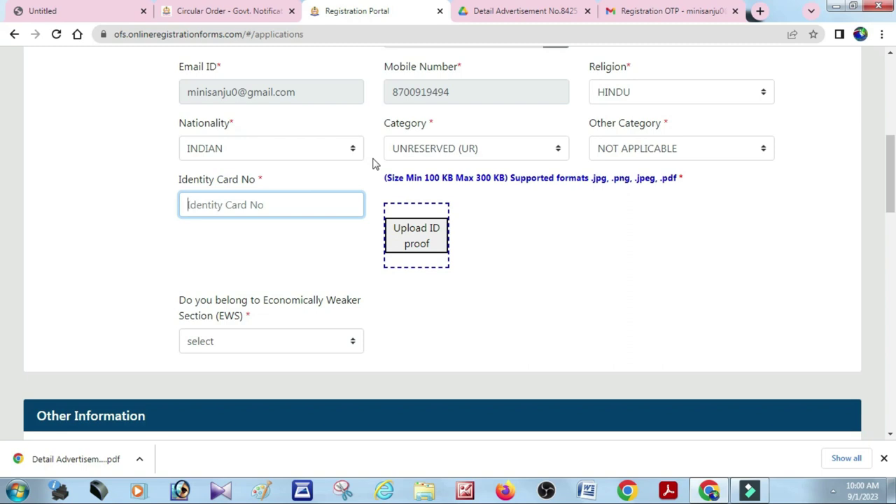
pyautogui.write('odbls00')
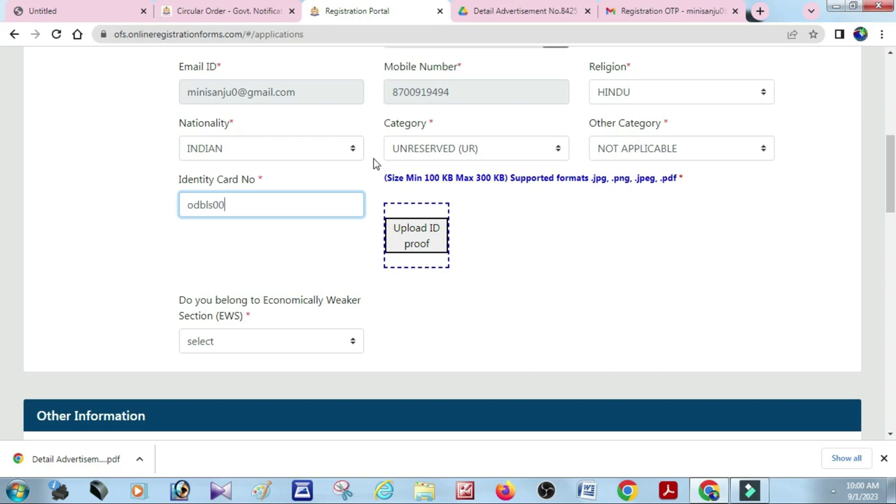
pyautogui.write('12322')
pyautogui.scroll(-1, 538, 214)
# Replace the identity card number with a new value and upload an ID proof image
pyautogui.click(538, 203)
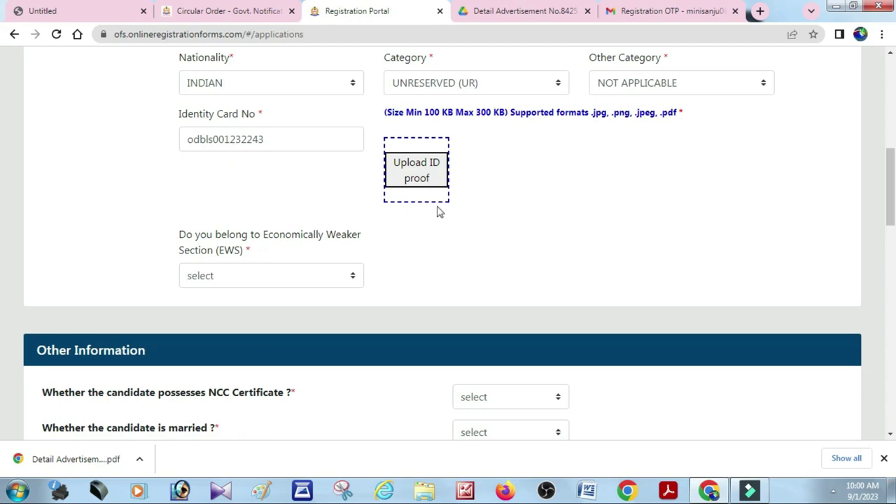
pyautogui.scroll(1, 441, 210)
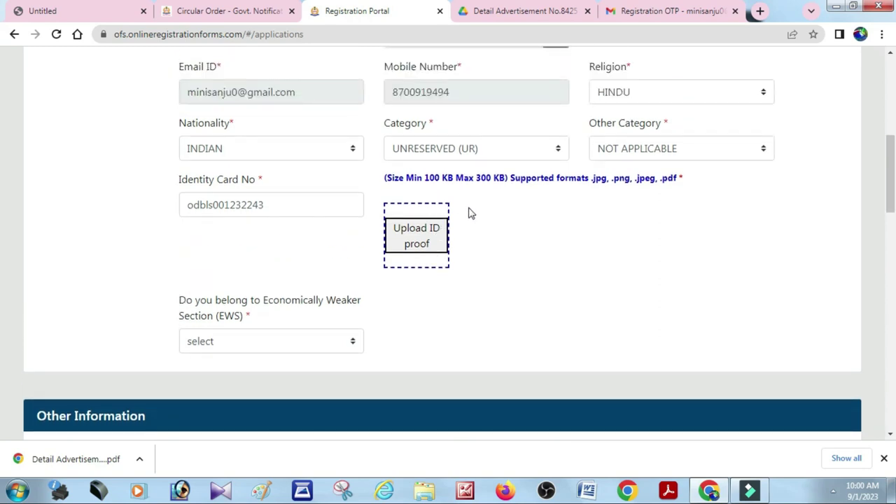
pyautogui.moveTo(274, 205); pyautogui.dragTo(145, 227)
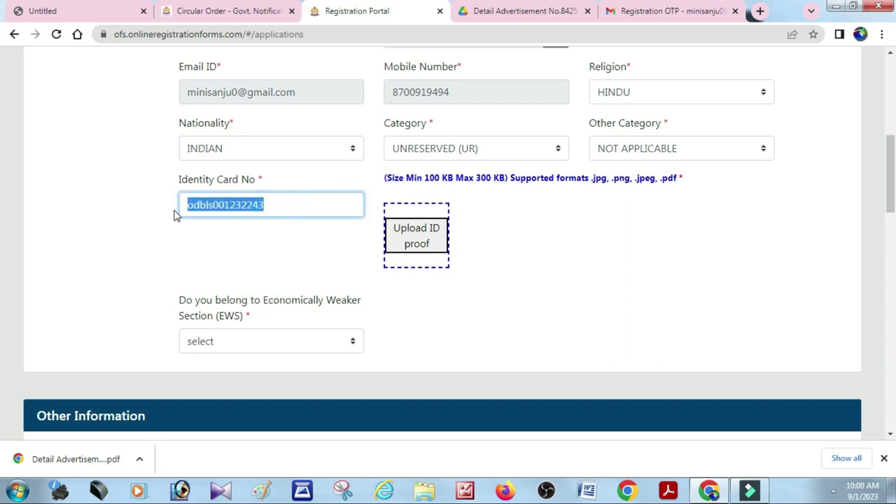
pyautogui.write('\\5757868678678')
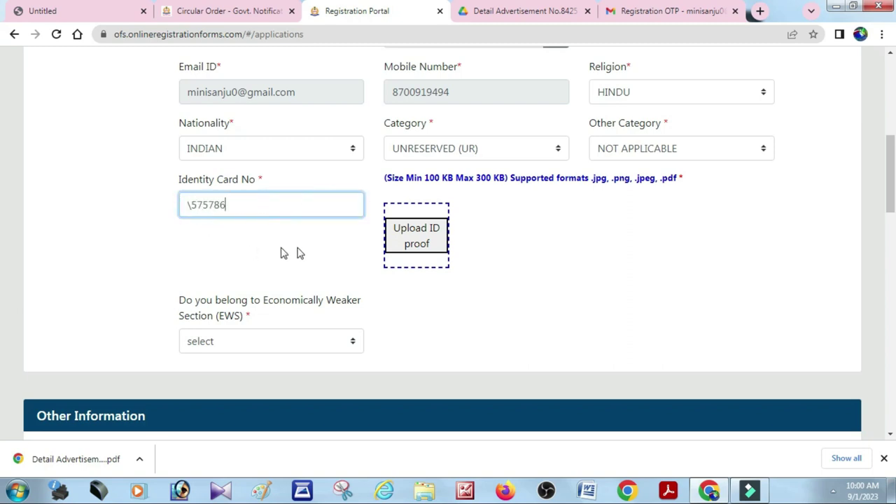
pyautogui.write('6786')
pyautogui.click(426, 246)
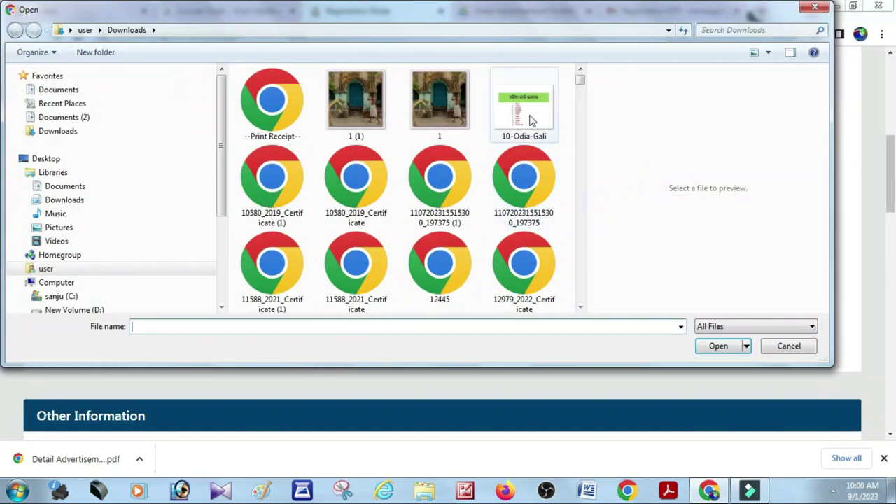
pyautogui.press('Escape')
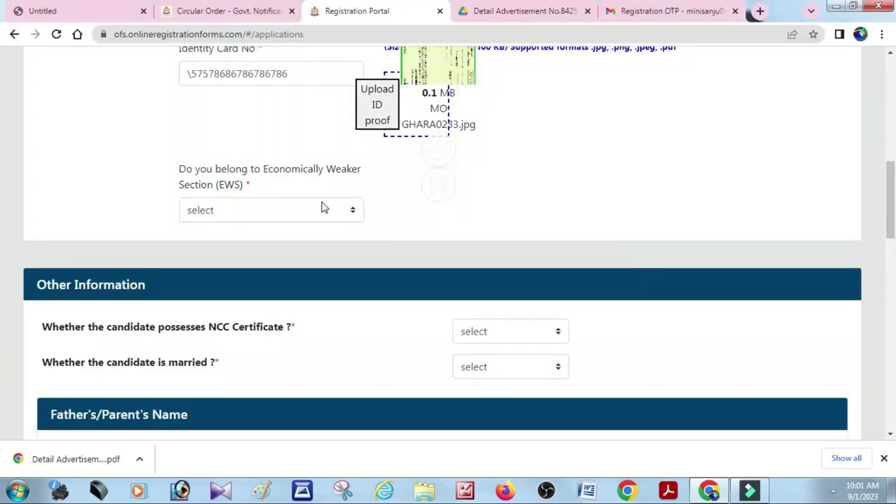
pyautogui.click(323, 212)
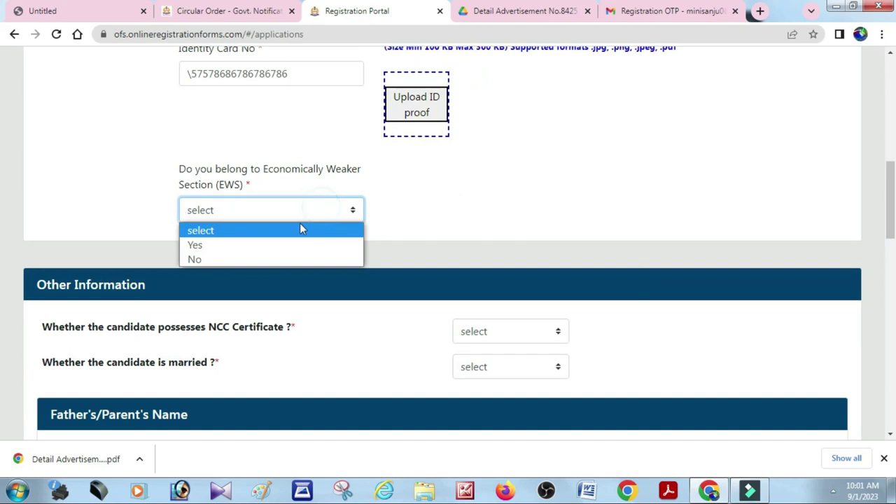
# Answer No to the EWS, NCC Certificate and married questions
pyautogui.click(259, 259)
pyautogui.scroll(-3, 427, 246)
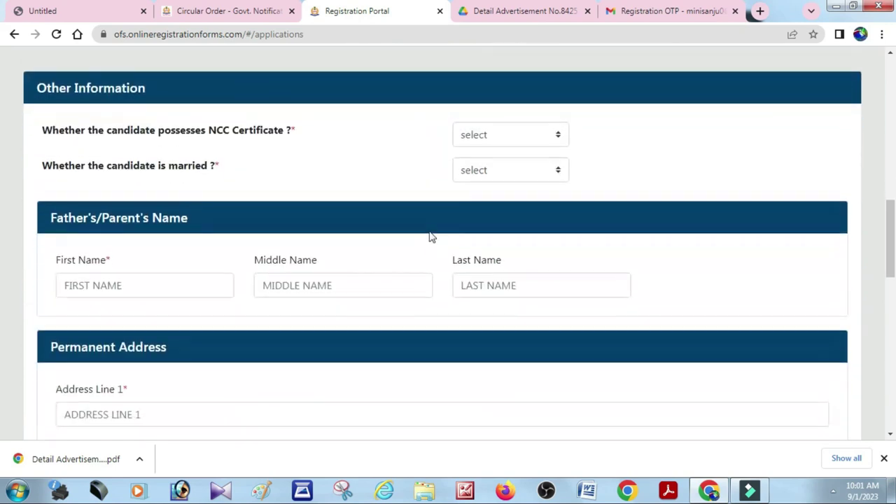
pyautogui.click(519, 140)
pyautogui.click(498, 184)
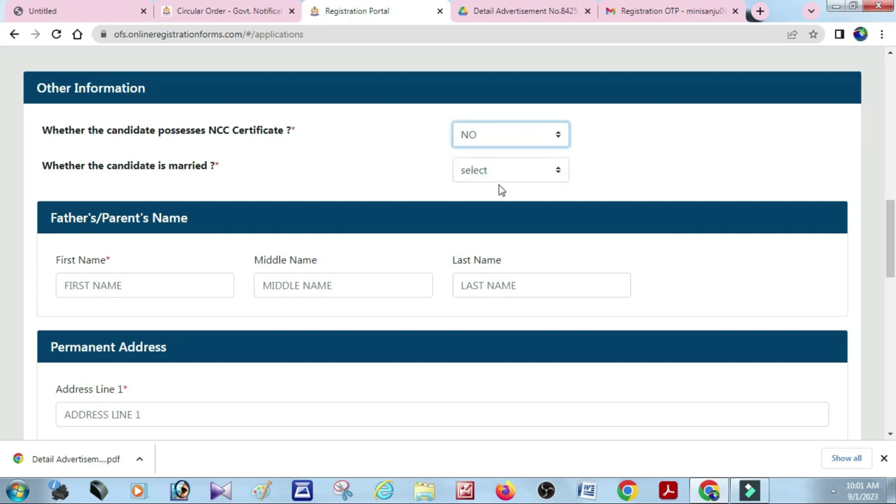
pyautogui.click(501, 170)
pyautogui.click(483, 217)
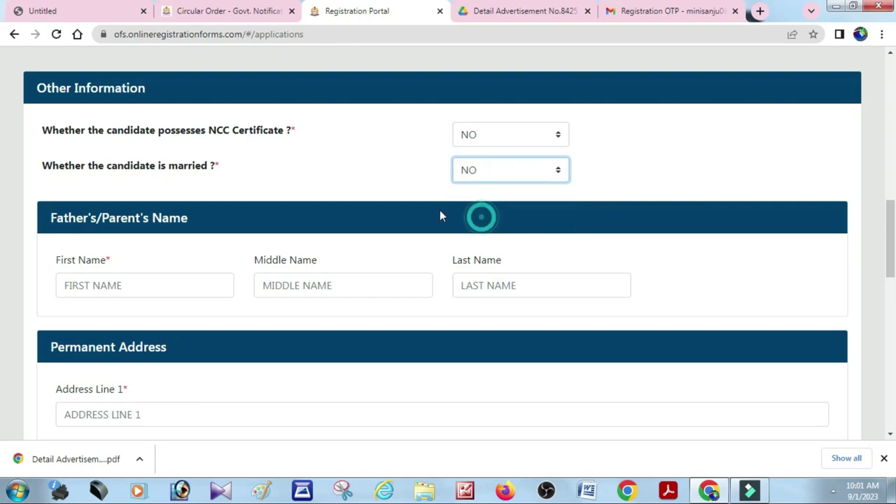
pyautogui.scroll(-2, 290, 180)
# Enter the father's first, middle and last name
pyautogui.click(133, 155)
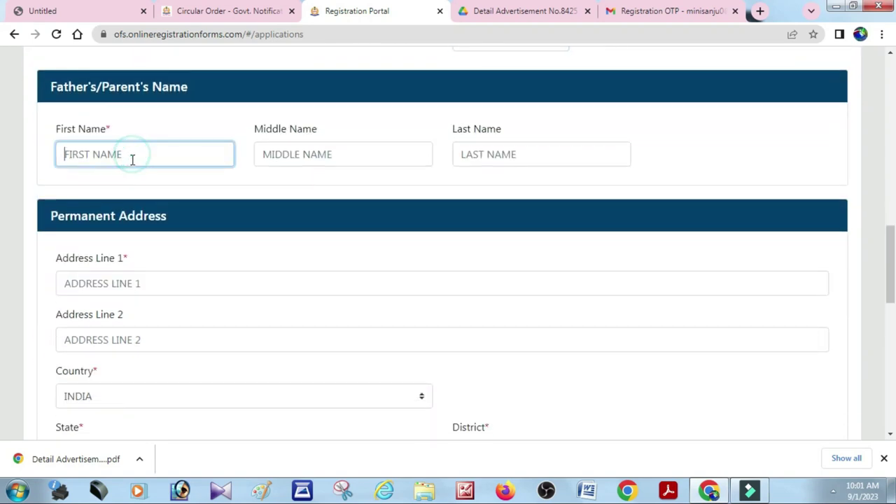
pyautogui.write('FSDSDTGRT')
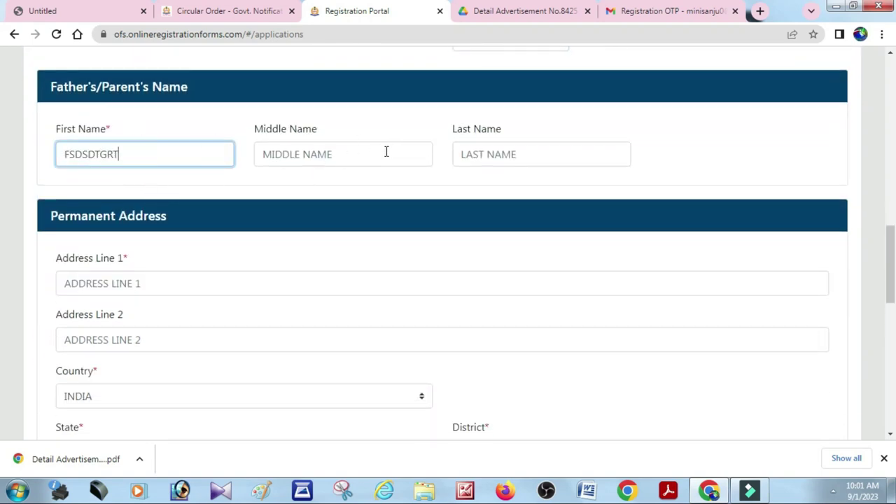
pyautogui.click(372, 152)
pyautogui.write('E')
pyautogui.click(536, 149)
pyautogui.write('ESTRE')
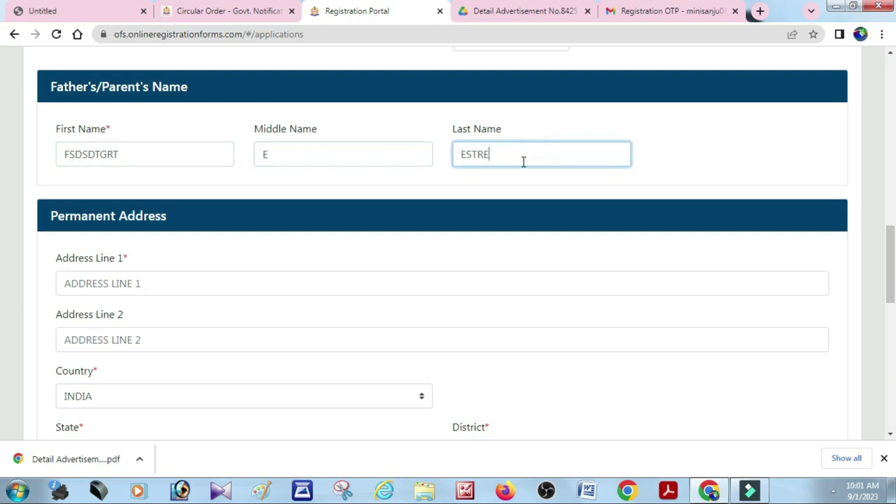
pyautogui.scroll(-2, 248, 224)
# Enter permanent address lines 1 and 2 and choose ODISHA as the state
pyautogui.click(170, 145)
pyautogui.write('SADRW')
pyautogui.click(189, 208)
pyautogui.write('ERTEWTWE')
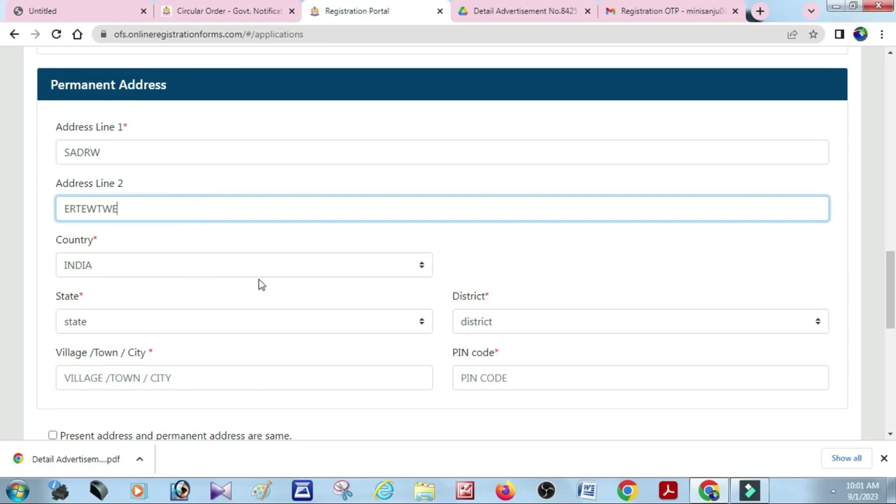
pyautogui.scroll(-2, 259, 283)
pyautogui.click(196, 192)
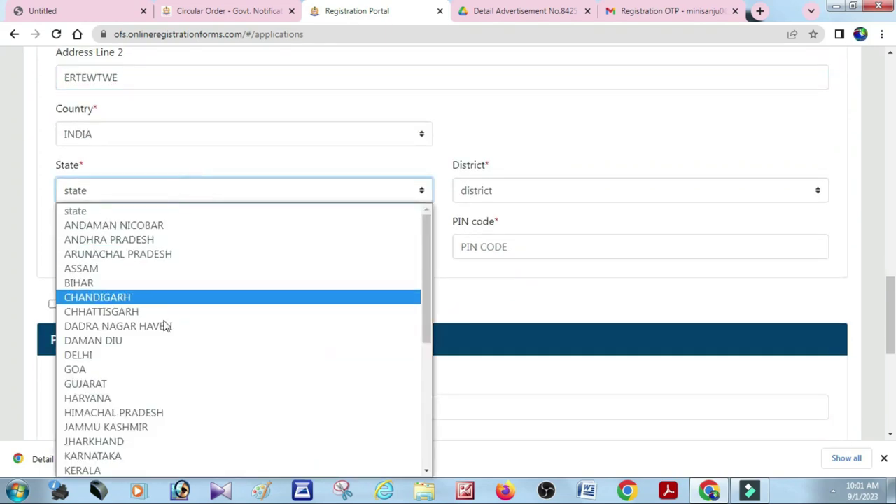
pyautogui.scroll(-5, 164, 327)
pyautogui.click(134, 327)
# Choose district BALASORE, fill village and PIN, mark present address same as permanent, and save
pyautogui.click(536, 190)
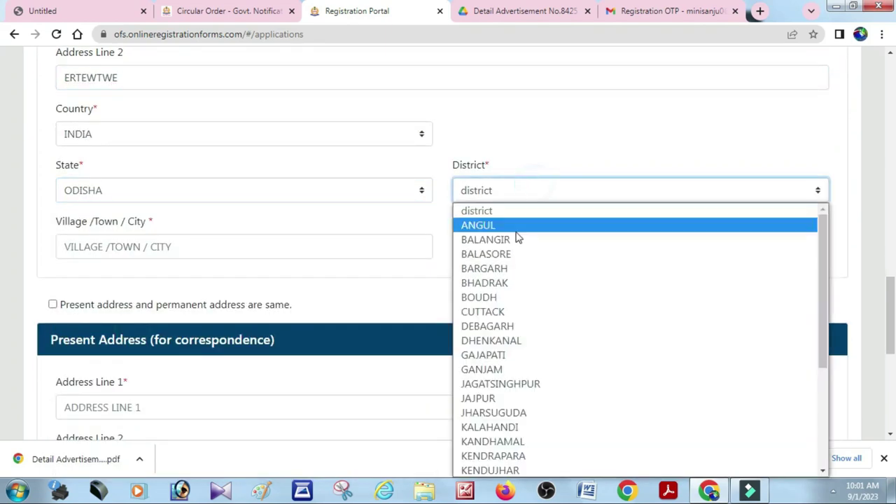
pyautogui.click(514, 256)
pyautogui.click(206, 255)
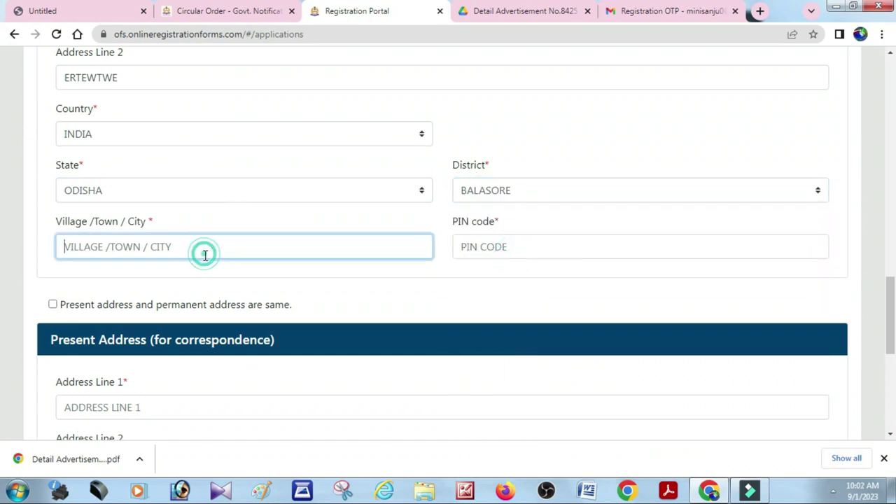
pyautogui.write('BAINCHA')
pyautogui.press('Tab')
pyautogui.write('7')
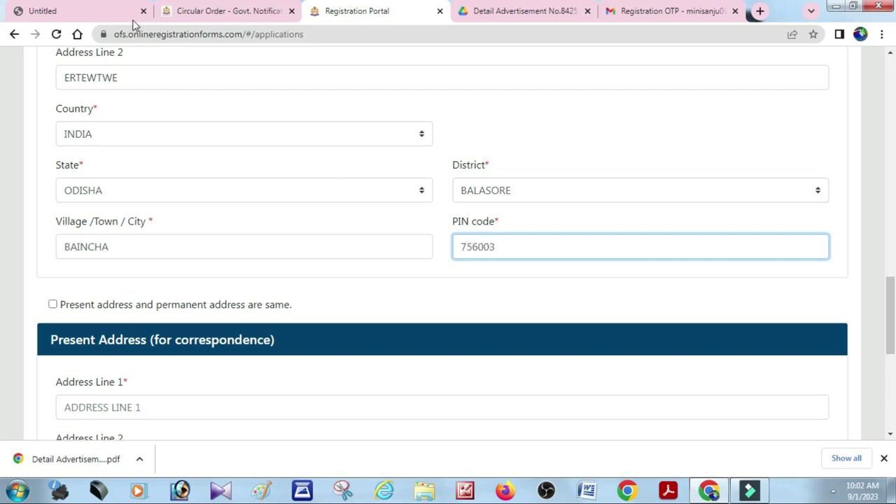
pyautogui.scroll(-2, 245, 280)
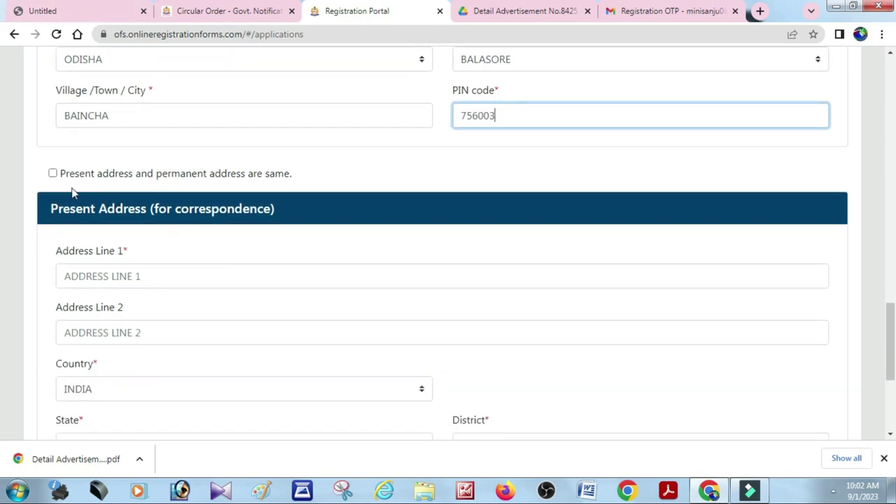
pyautogui.click(52, 173)
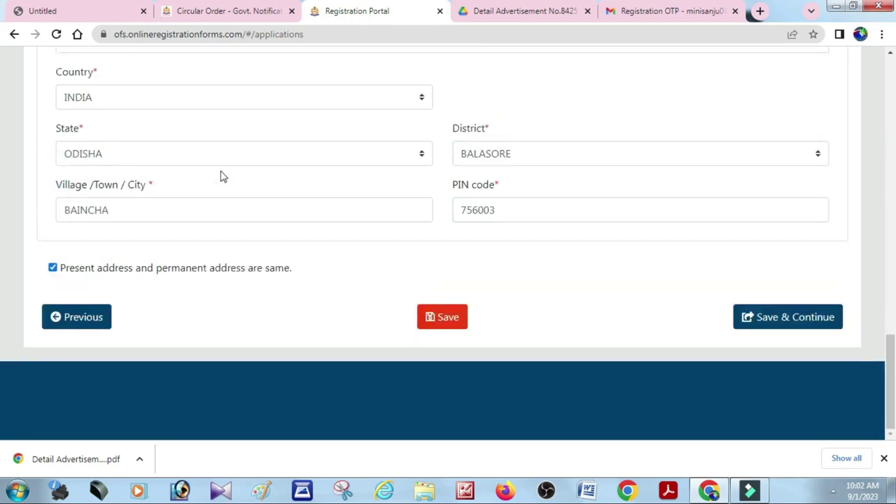
pyautogui.click(787, 322)
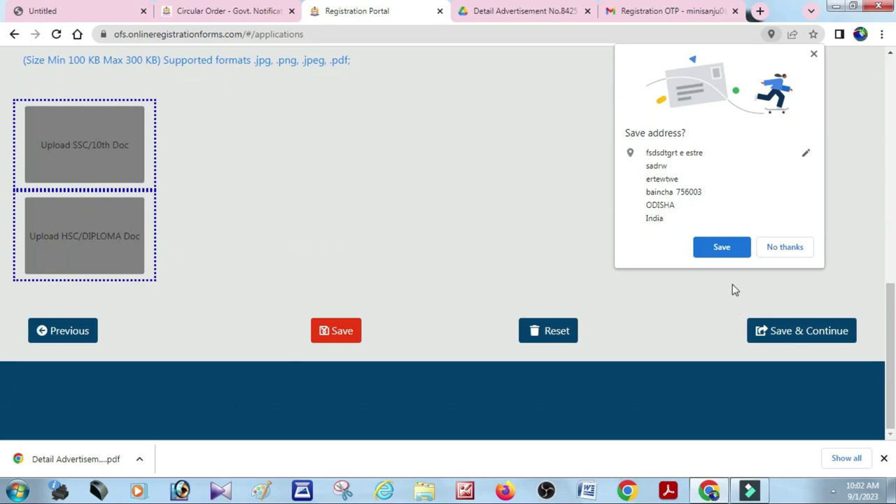
# Dismiss Chrome's save-address prompt, tick Odia Read/Write/Speak, and set 10th board BSE Odisha, PASS
pyautogui.click(782, 246)
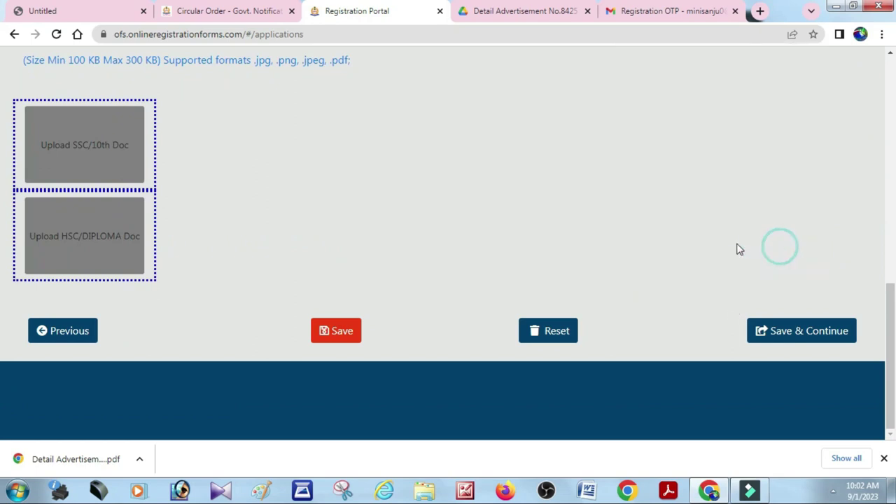
pyautogui.scroll(2, 304, 229)
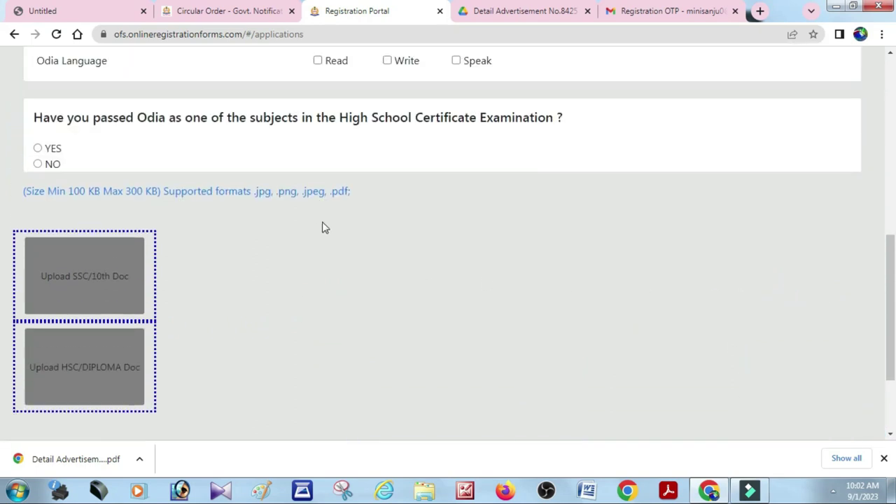
pyautogui.scroll(1, 341, 225)
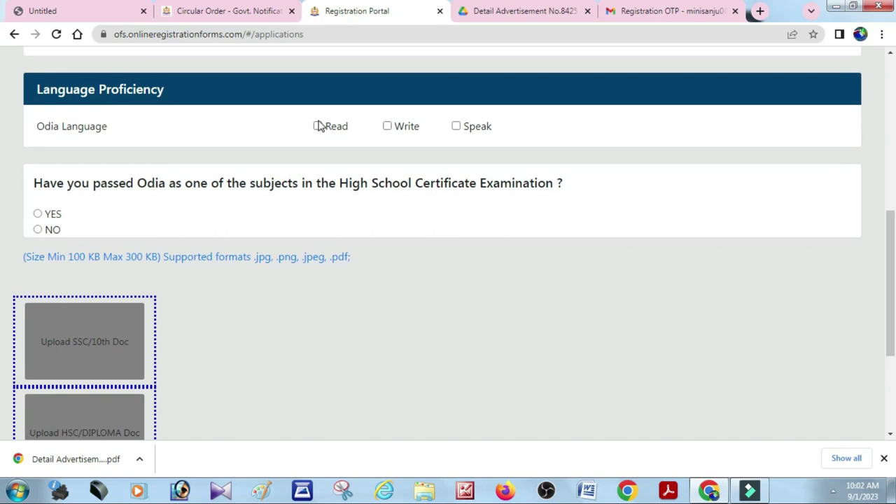
pyautogui.click(318, 126)
pyautogui.click(362, 275)
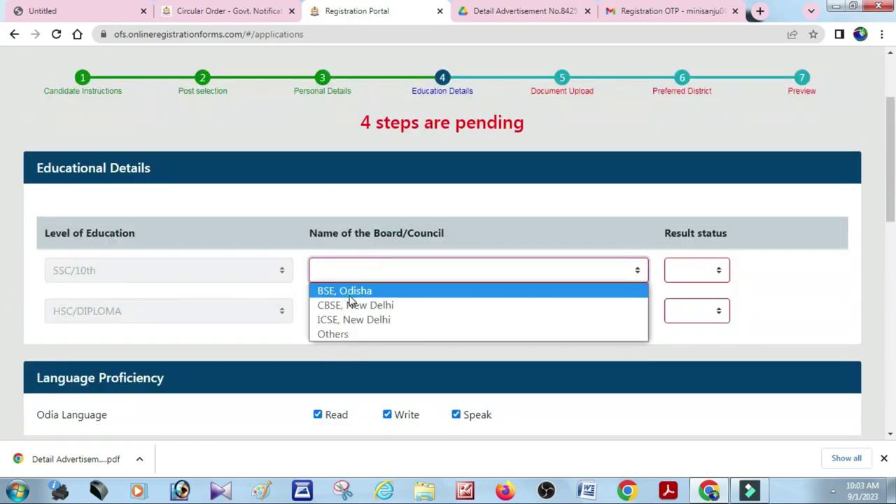
pyautogui.click(350, 289)
pyautogui.click(685, 273)
pyautogui.click(686, 306)
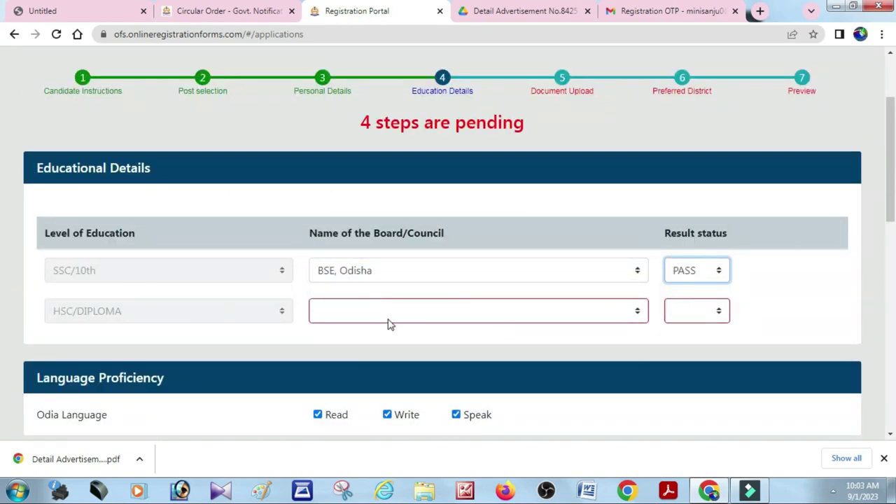
# Set HSC/Diploma to CHSE Odisha, PASS, then save the education details and continue
pyautogui.click(384, 319)
pyautogui.click(357, 331)
pyautogui.click(697, 310)
pyautogui.click(690, 344)
pyautogui.scroll(-10, 576, 353)
pyautogui.click(350, 330)
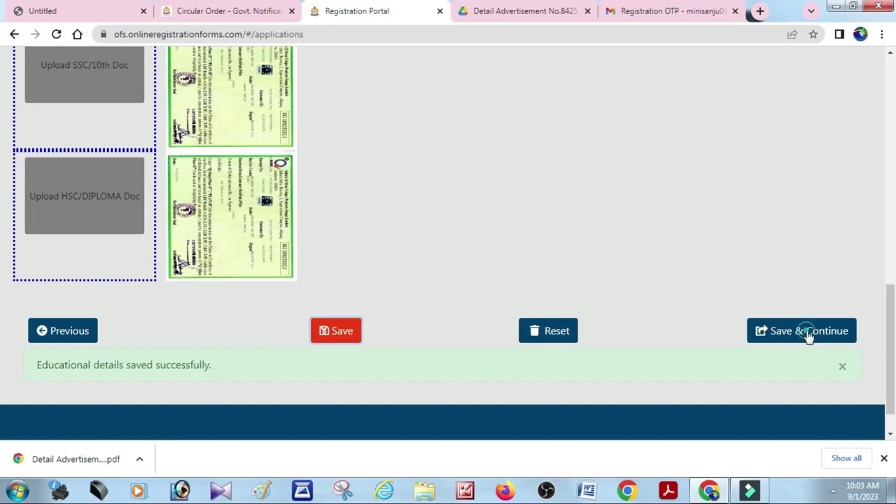
pyautogui.click(805, 334)
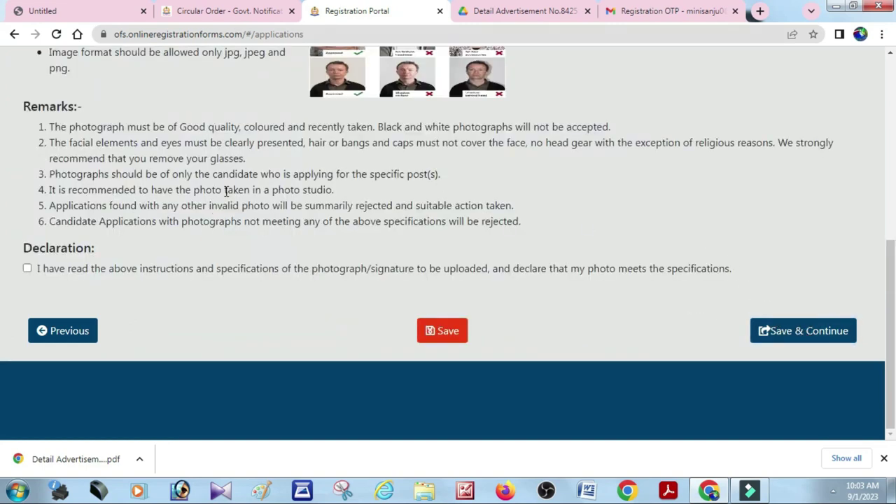
# Save the uploaded photo and signature, then move on to the Preferred District step
pyautogui.scroll(2, 234, 201)
pyautogui.scroll(3, 238, 199)
pyautogui.scroll(-4, 244, 201)
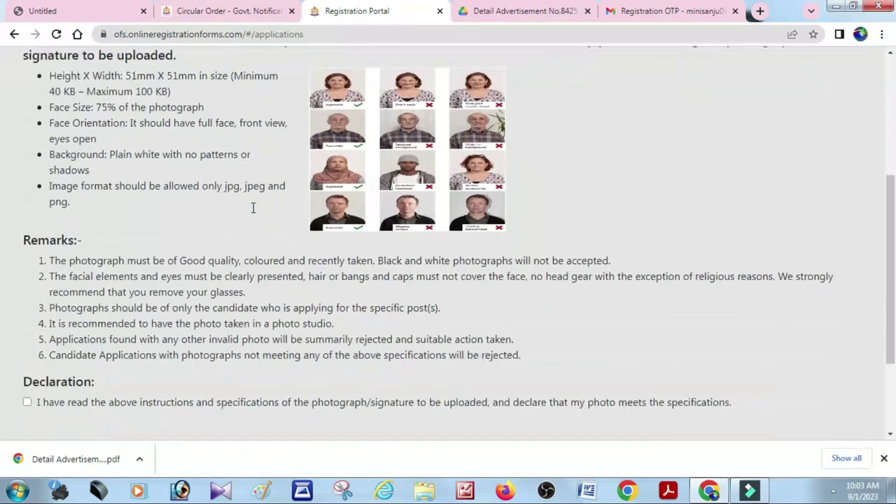
pyautogui.scroll(4, 143, 300)
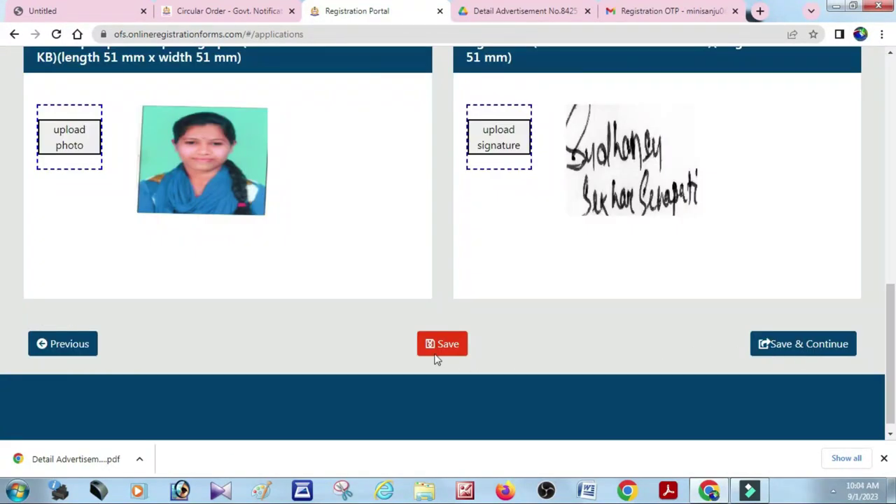
pyautogui.click(437, 346)
pyautogui.click(806, 346)
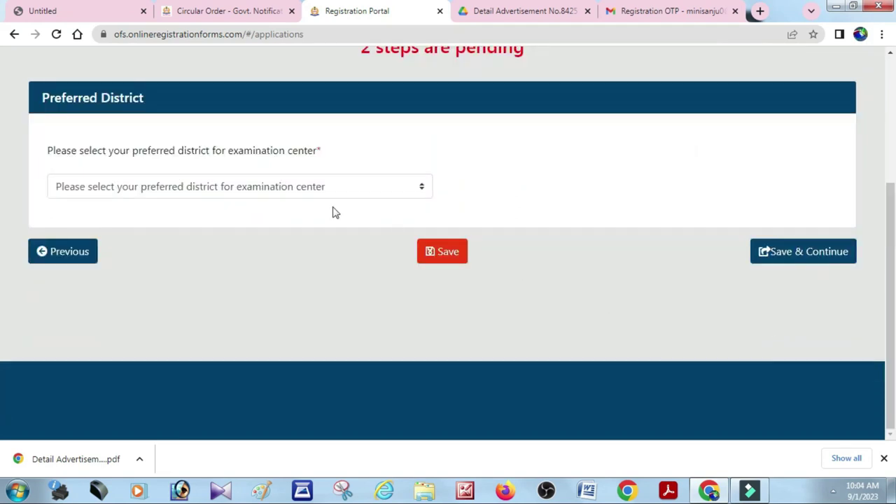
# Try the preferred district dropdown, which lists only a placeholder option that won't save
pyautogui.click(282, 196)
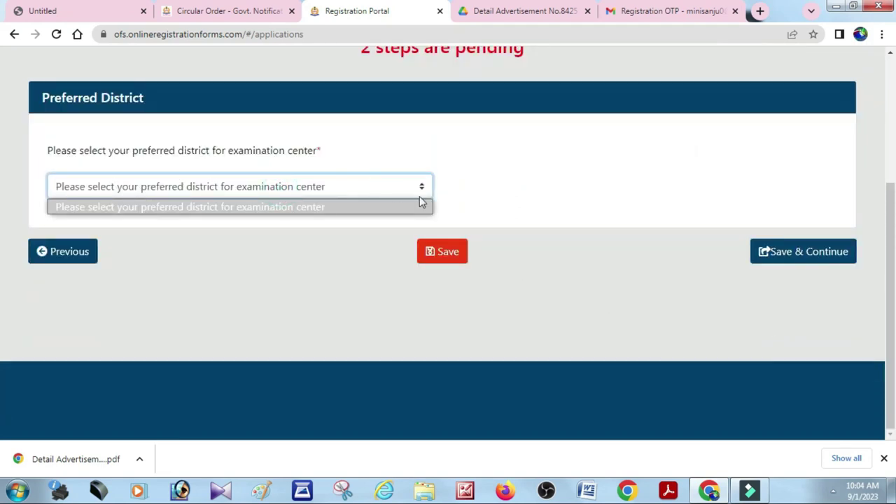
pyautogui.scroll(2, 530, 236)
pyautogui.click(534, 242)
pyautogui.click(422, 319)
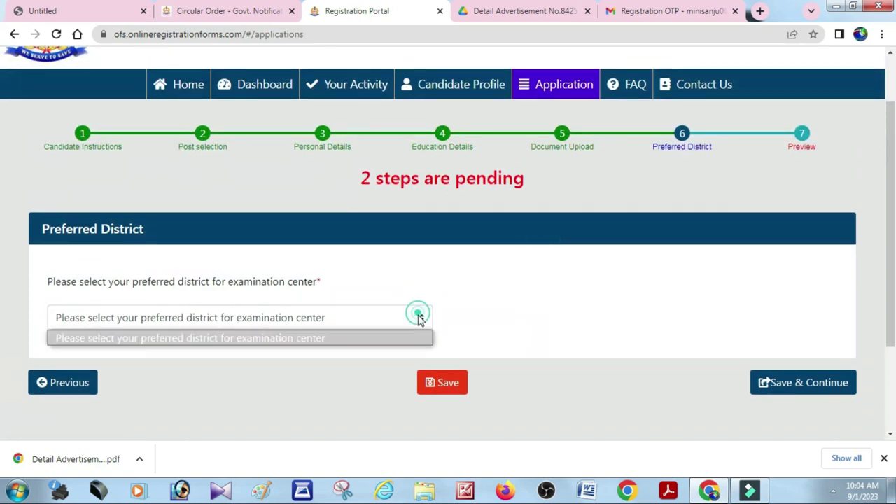
pyautogui.click(295, 341)
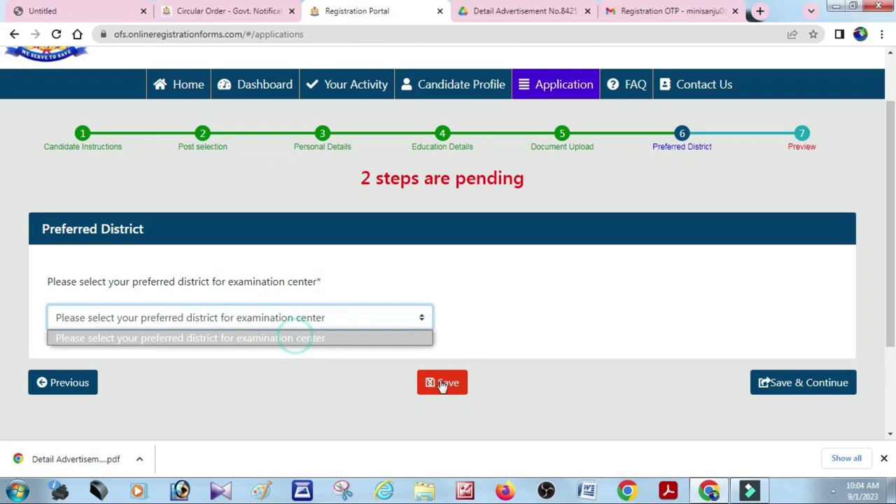
pyautogui.click(444, 383)
pyautogui.click(358, 343)
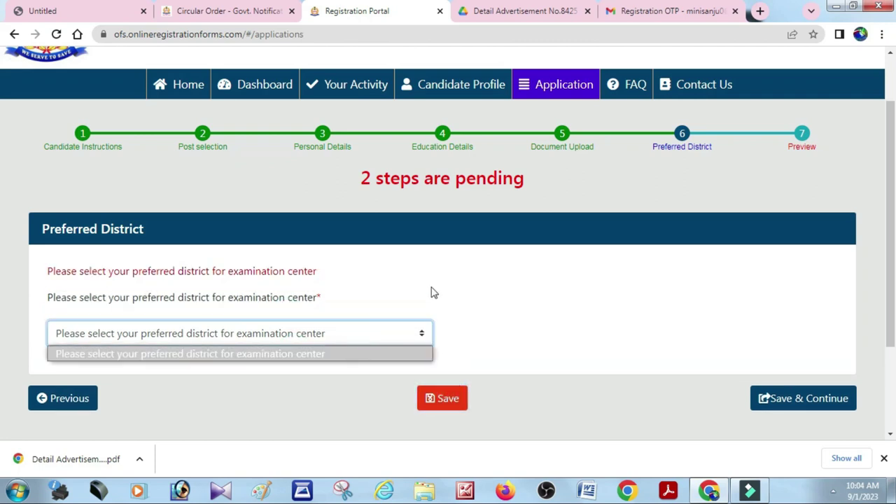
# Return to Document Upload and resave it to reload the Preferred District step
pyautogui.click(63, 400)
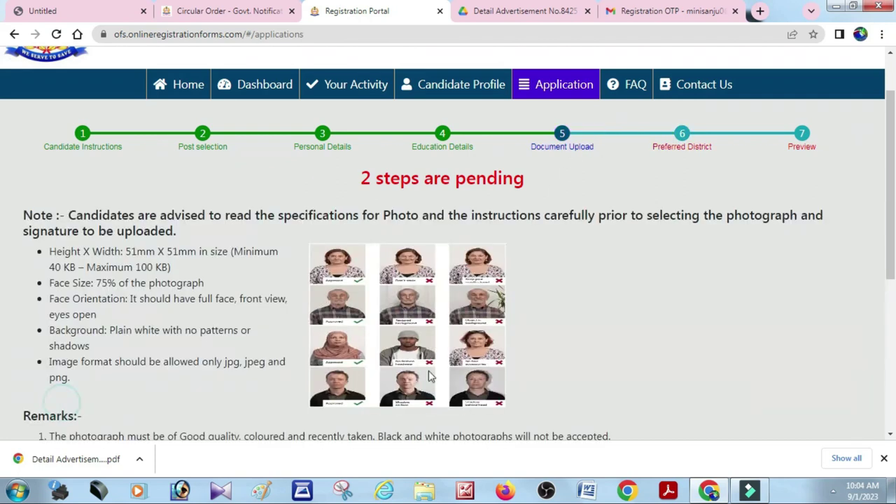
pyautogui.scroll(-7, 530, 342)
pyautogui.scroll(-1, 743, 351)
pyautogui.click(794, 335)
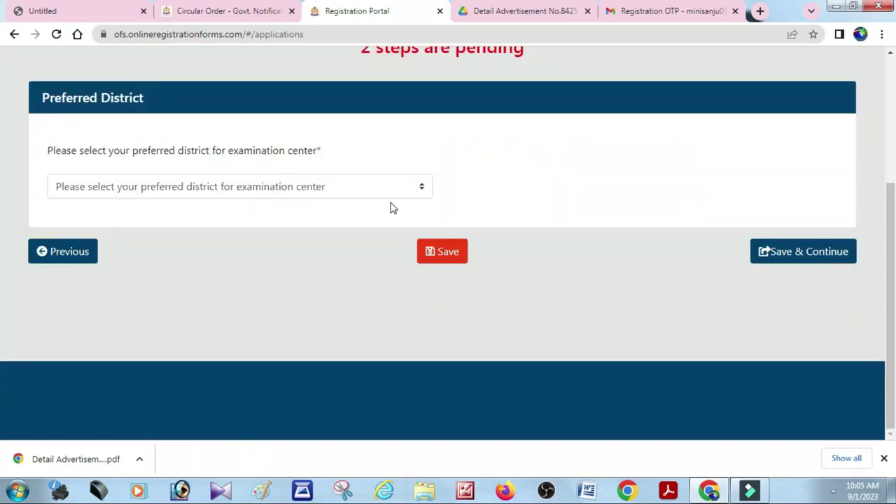
# Choose BALASORE(BALESWAR) as the preferred exam district and save to reach the Application Preview
pyautogui.scroll(2, 459, 245)
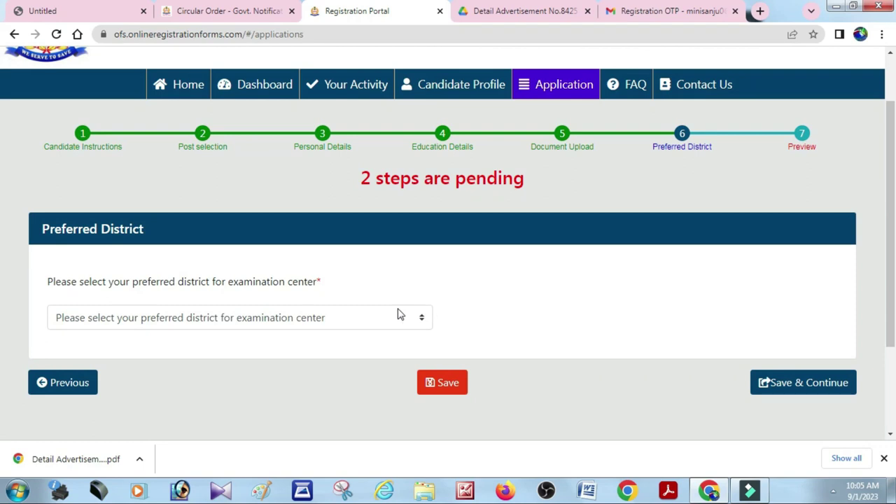
pyautogui.click(420, 318)
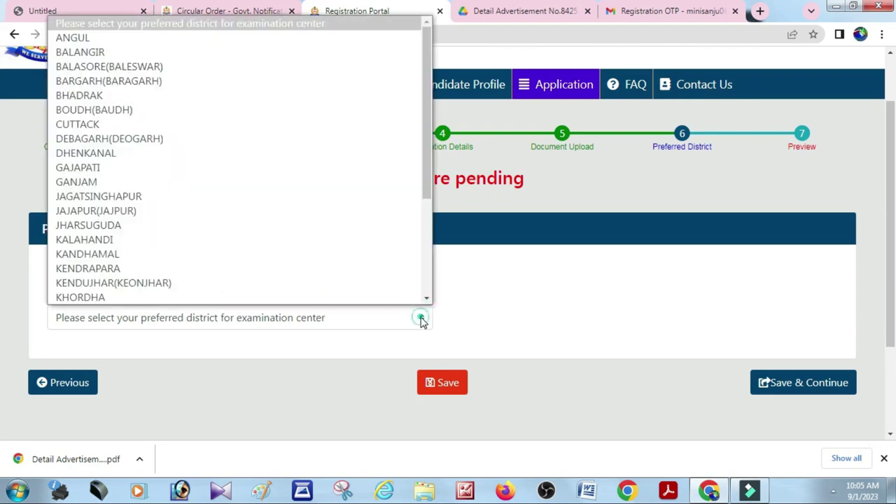
pyautogui.click(161, 67)
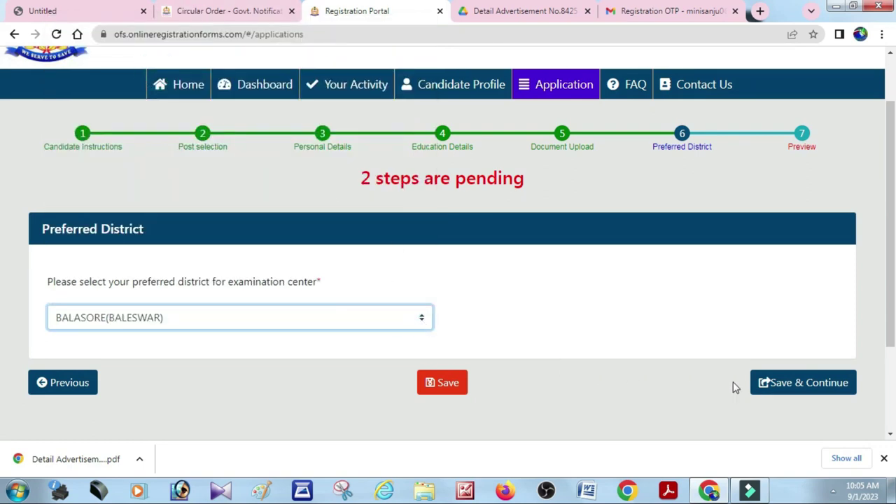
pyautogui.click(793, 383)
# Tick 'I agree to the terms and conditions' in the preview's Declaration section
pyautogui.scroll(-3, 518, 225)
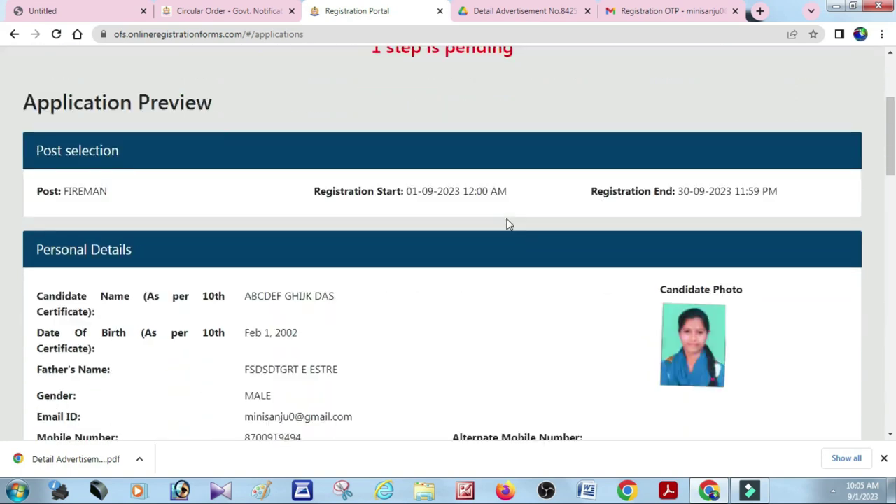
pyautogui.scroll(-7, 509, 221)
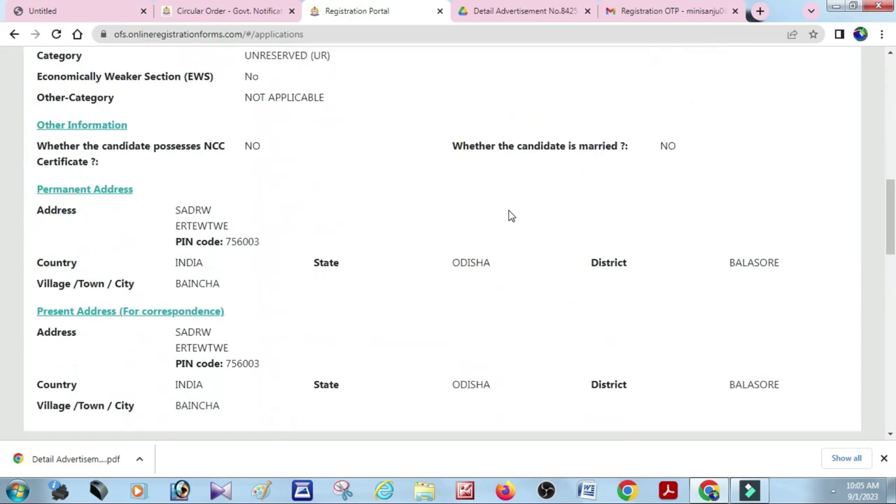
pyautogui.scroll(-10, 510, 217)
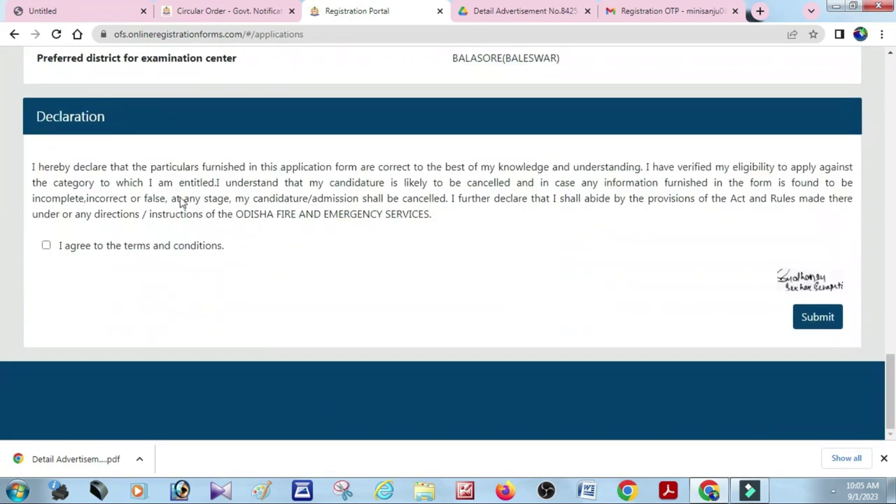
pyautogui.click(46, 245)
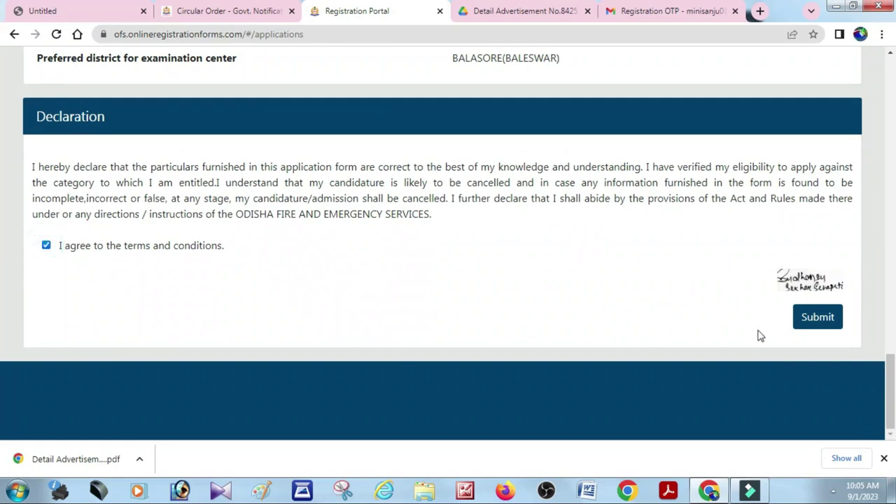